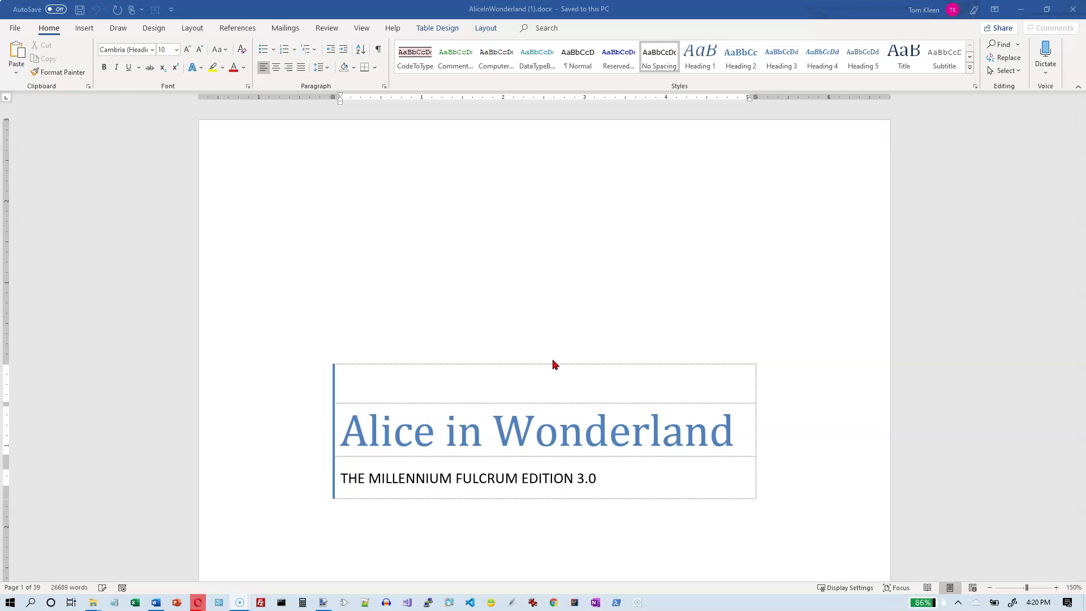
Apply the Normal 1-inch page margins to the document and place the cursor in the first paragraph of Chapter I
{"action": "scroll", "coordinate": [555, 364], "scroll_direction": "down", "scroll_amount": 10}
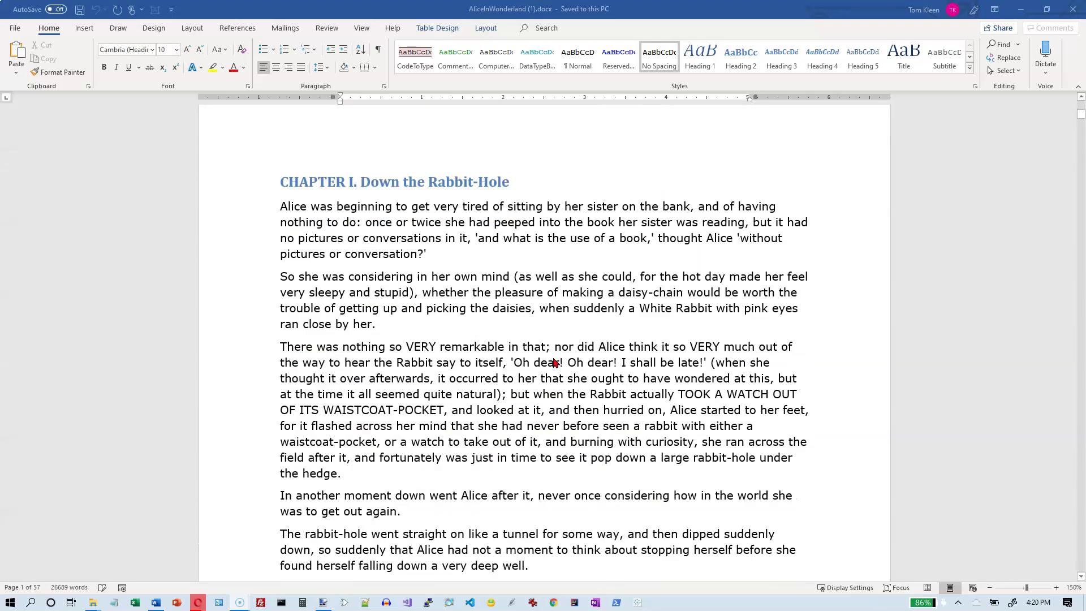
{"action": "scroll", "coordinate": [554, 363], "scroll_direction": "down", "scroll_amount": 1}
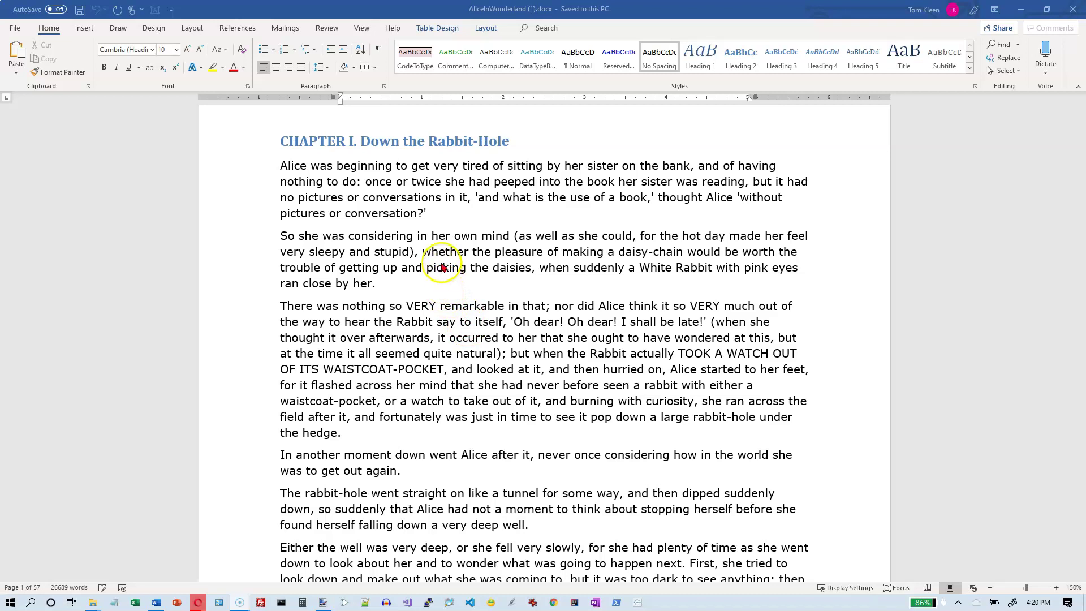
{"action": "left_click", "coordinate": [193, 30]}
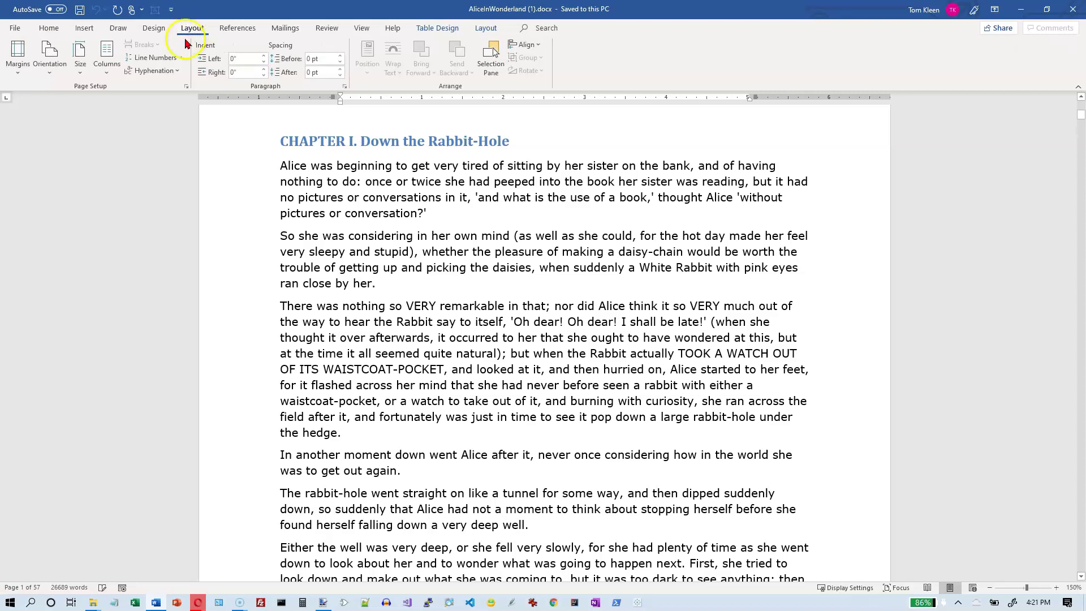
{"action": "left_click", "coordinate": [18, 74]}
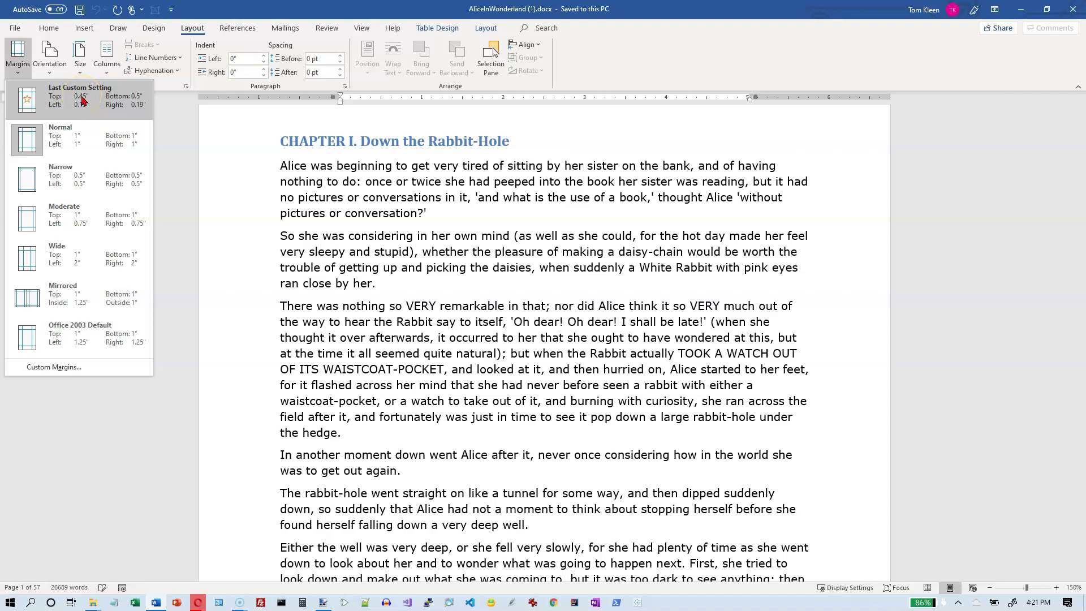
{"action": "left_click", "coordinate": [80, 142]}
{"action": "left_click", "coordinate": [306, 191]}
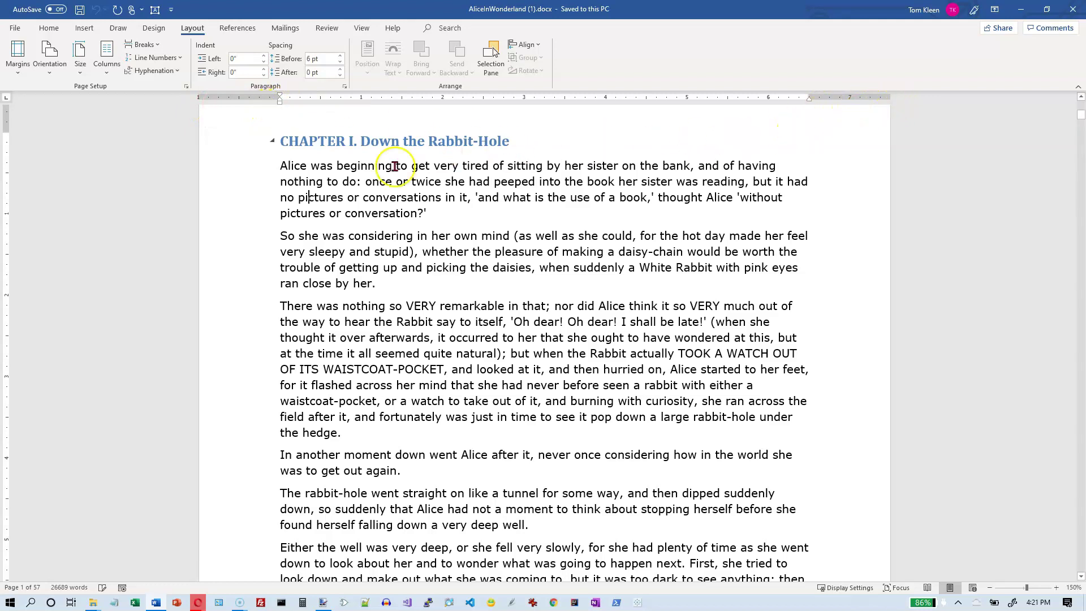
Set the page margins to Narrow, 0.5 inch on all sides, and check the layout at the end of the document
{"action": "left_click", "coordinate": [19, 68]}
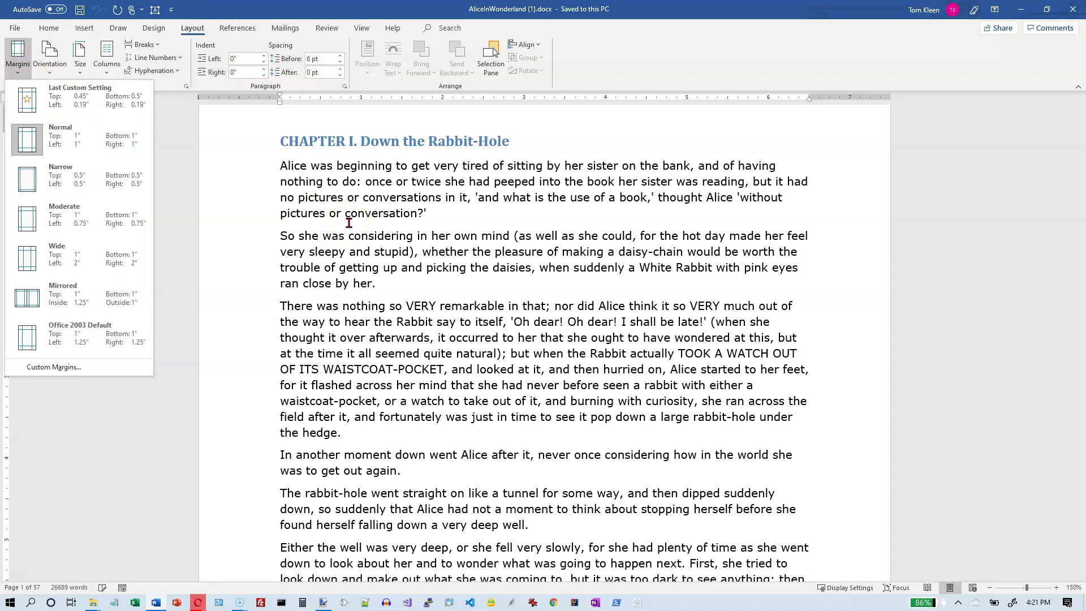
{"action": "left_click", "coordinate": [30, 184]}
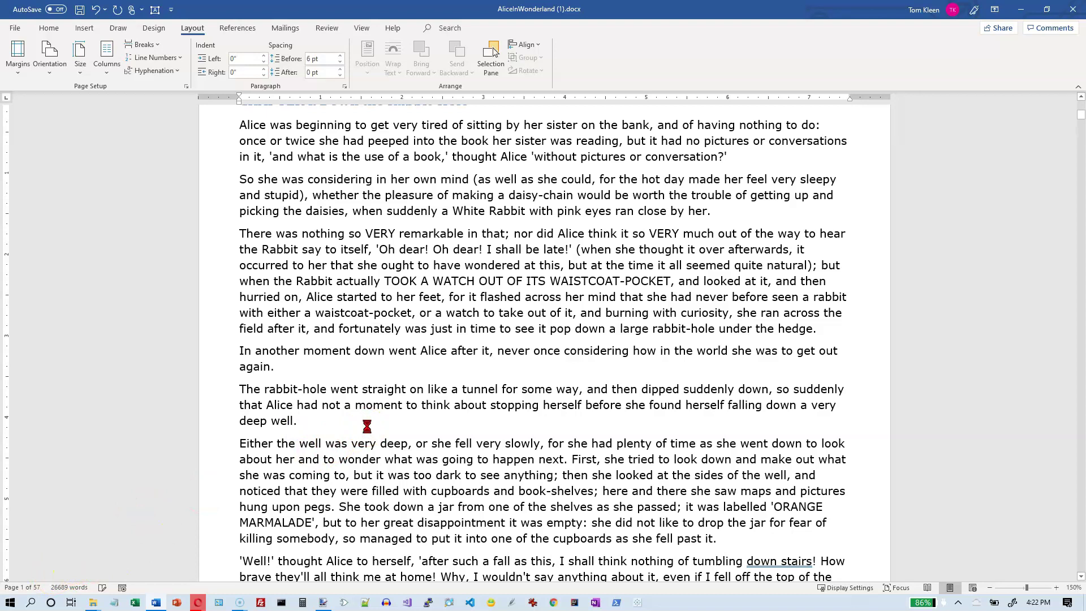
{"action": "key", "text": "ctrl+End"}
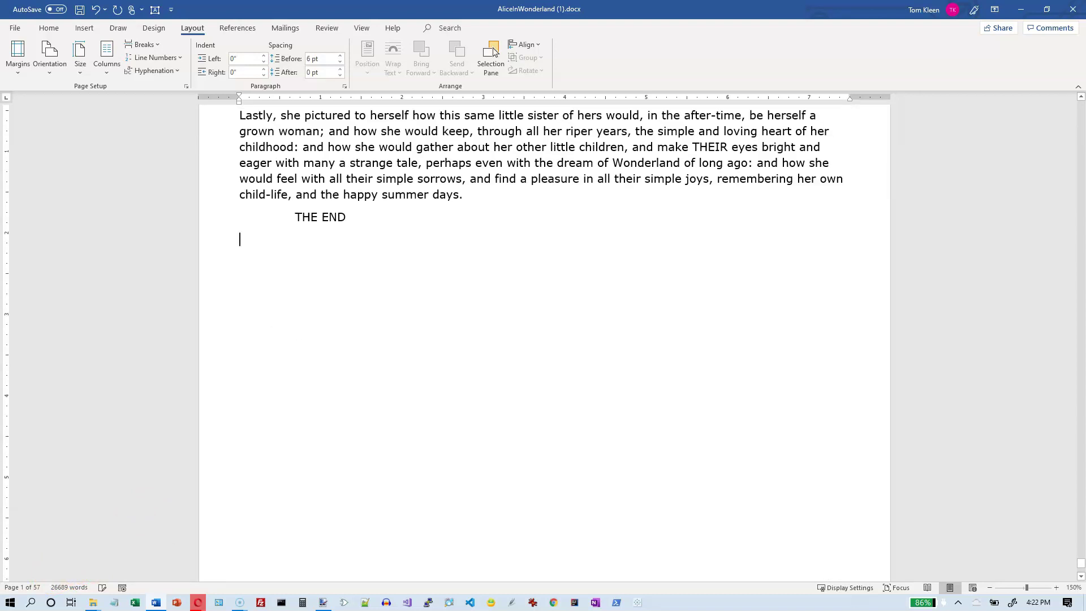
{"action": "left_click", "coordinate": [326, 152]}
{"action": "left_click", "coordinate": [359, 212]}
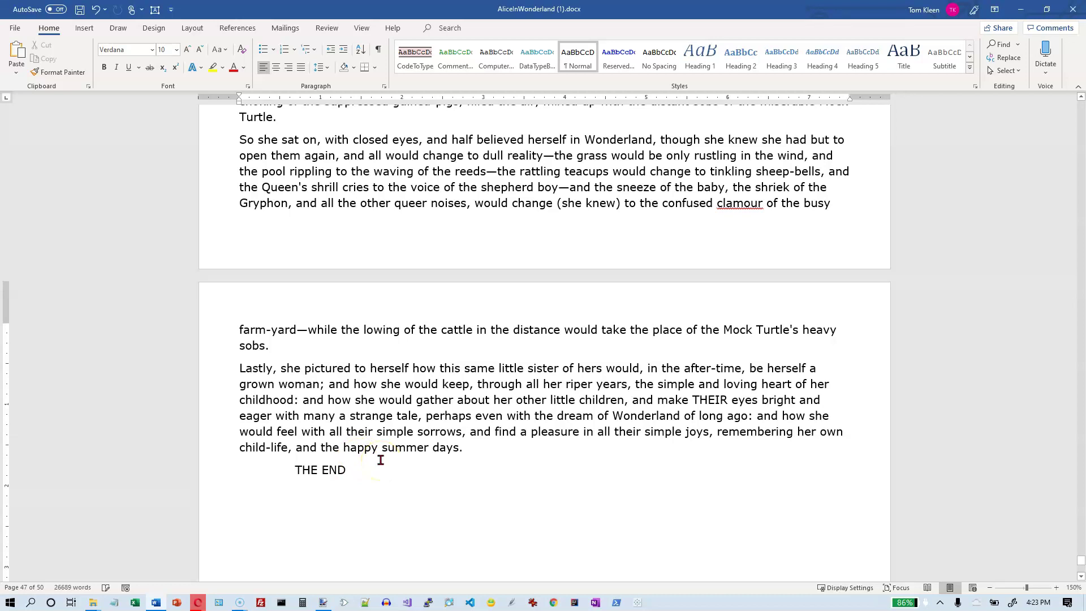
Return to the start of Chapter I and set the page margins back to Normal, 1 inch on all sides
{"action": "key", "text": "ctrl+Home"}
{"action": "key", "text": "Page_Down"}
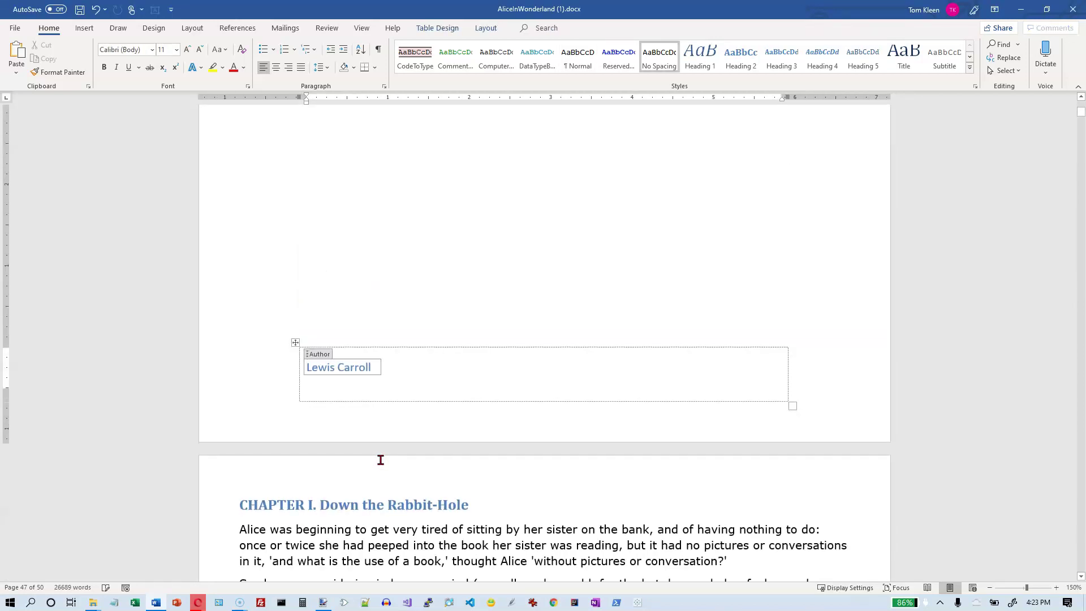
{"action": "key", "text": "Page_Down"}
{"action": "key", "text": "Page_Down"}
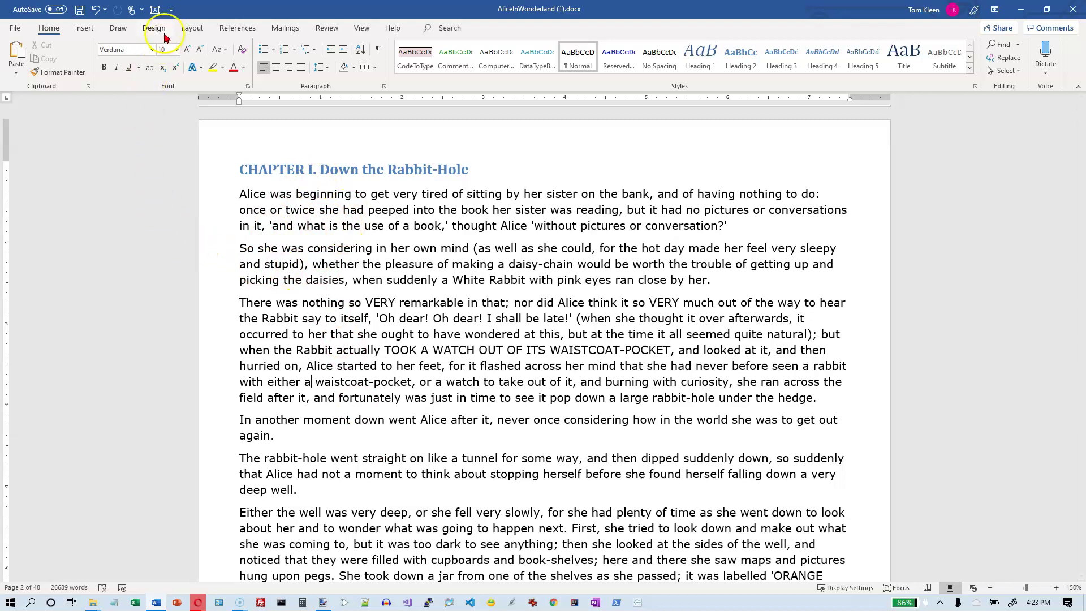
{"action": "left_click", "coordinate": [187, 29]}
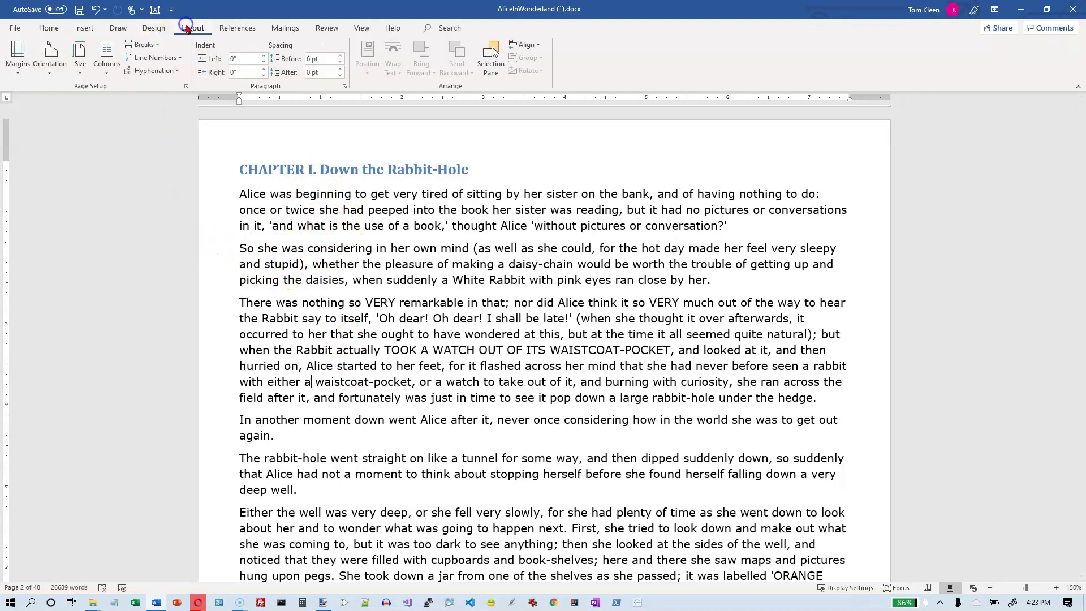
{"action": "left_click", "coordinate": [20, 71]}
{"action": "left_click", "coordinate": [25, 138]}
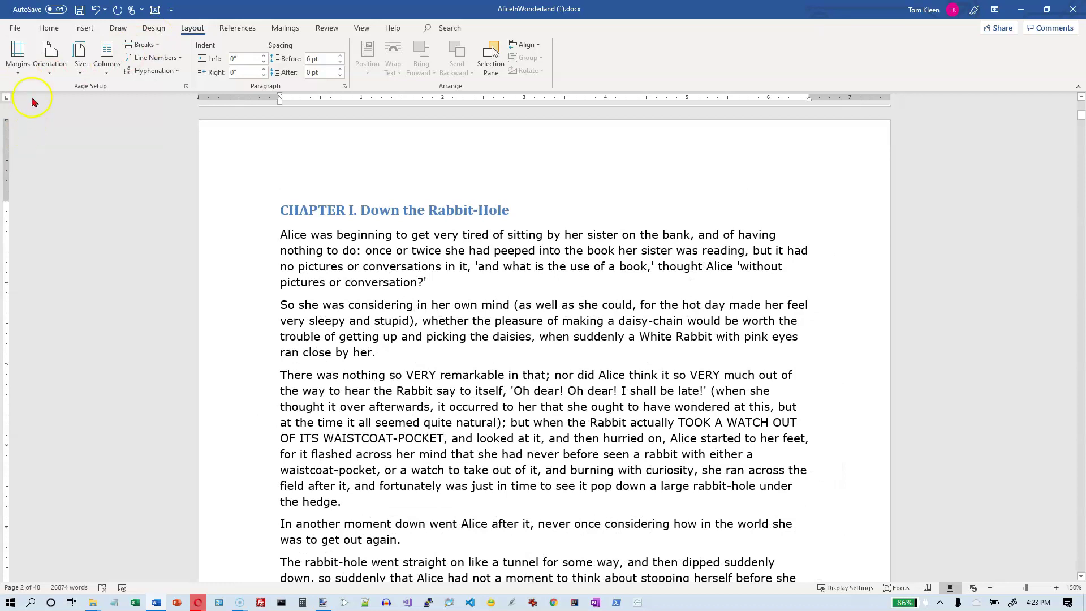
Review the custom margin and gutter settings in Page Setup and accept them without changes
{"action": "left_click", "coordinate": [19, 65]}
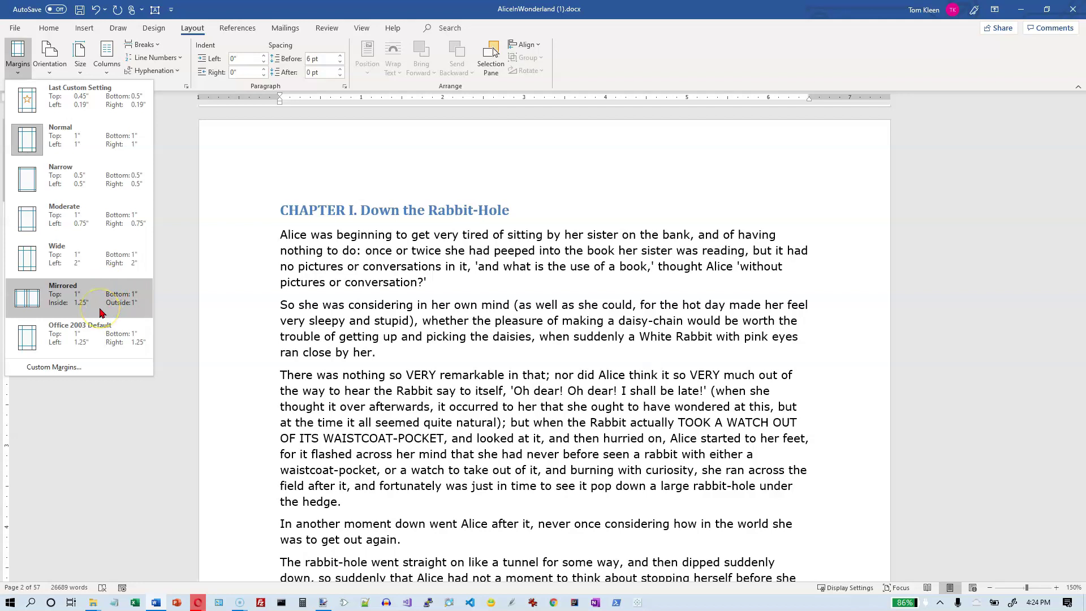
{"action": "left_click", "coordinate": [66, 368]}
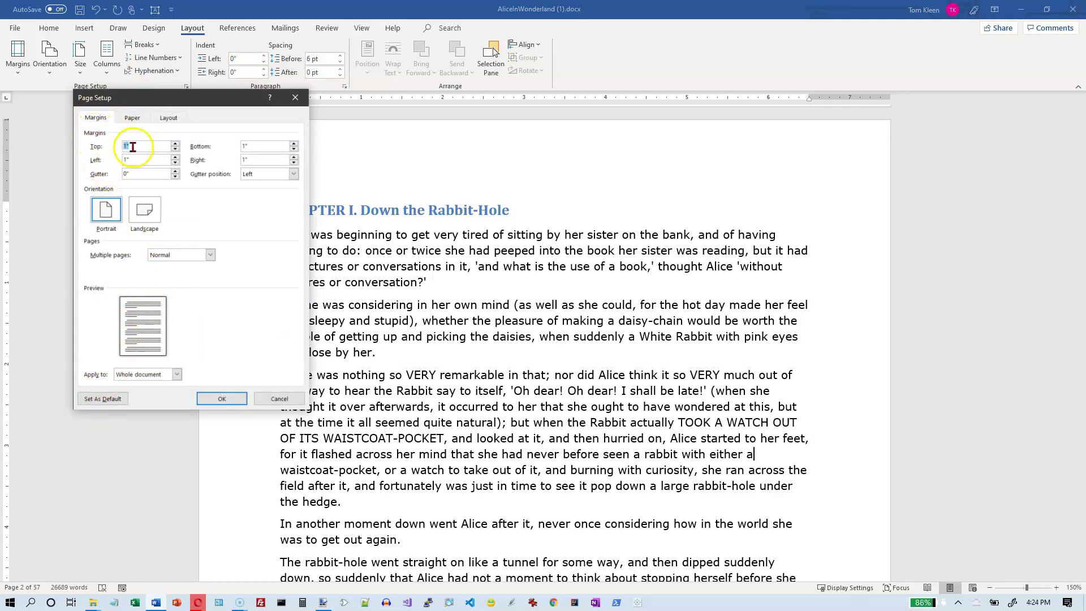
{"action": "left_click", "coordinate": [252, 146]}
{"action": "left_click", "coordinate": [251, 160]}
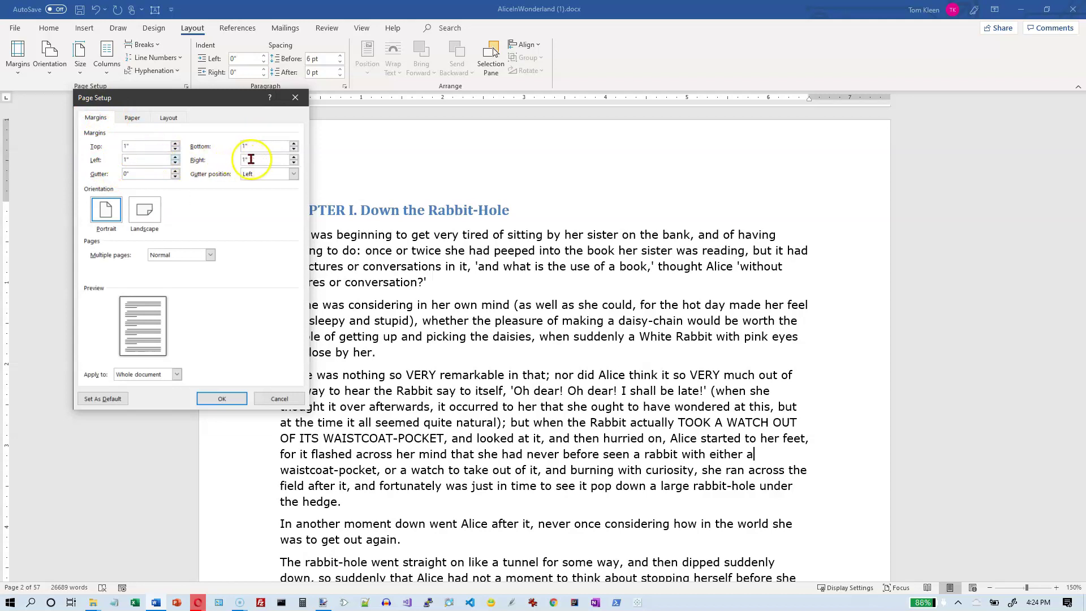
{"action": "left_click", "coordinate": [136, 174]}
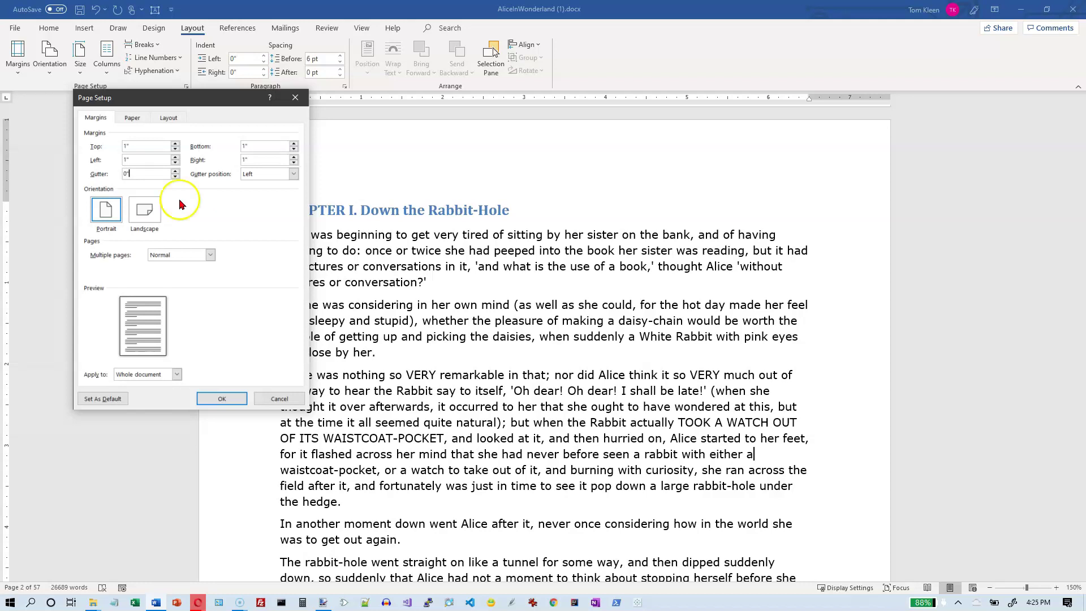
{"action": "left_click", "coordinate": [215, 399]}
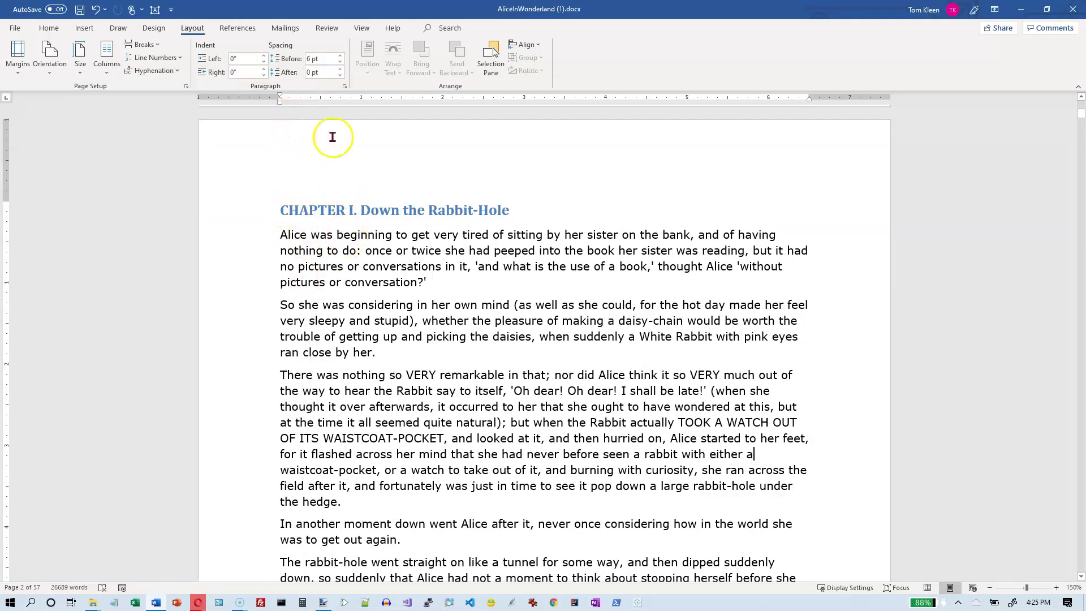
Keep the document in Print Layout view and switch the ruler off and back on
{"action": "left_click", "coordinate": [951, 591]}
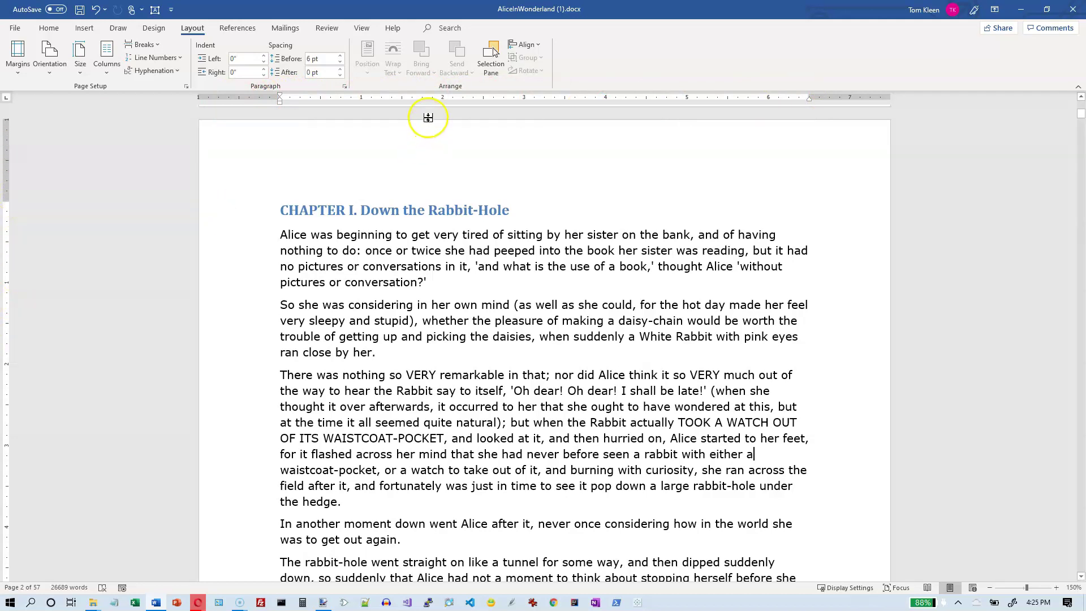
{"action": "left_click", "coordinate": [362, 28]}
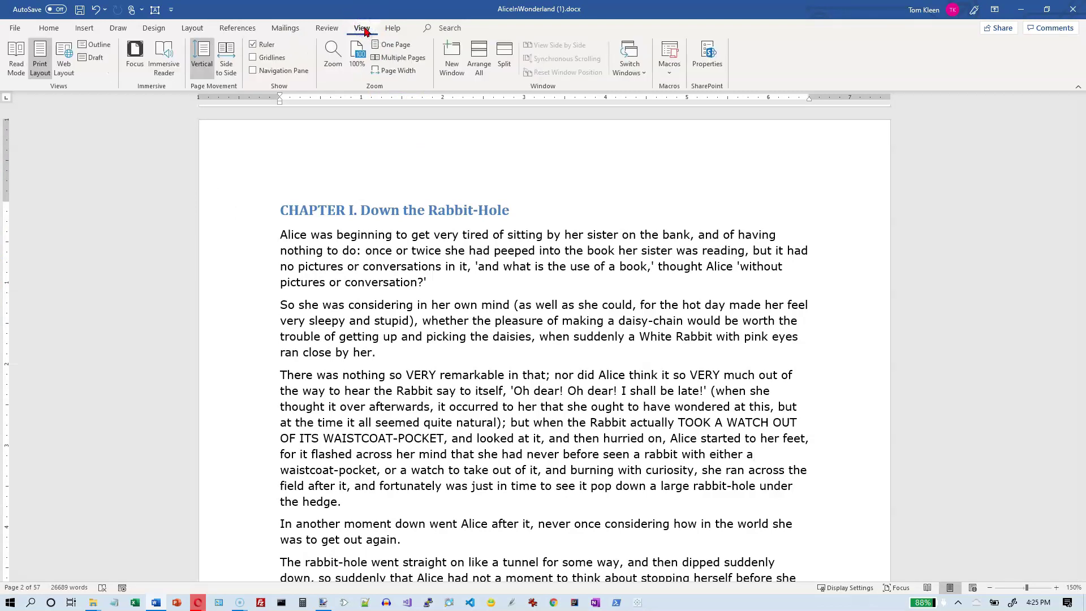
{"action": "left_click", "coordinate": [253, 45]}
{"action": "left_click", "coordinate": [253, 44]}
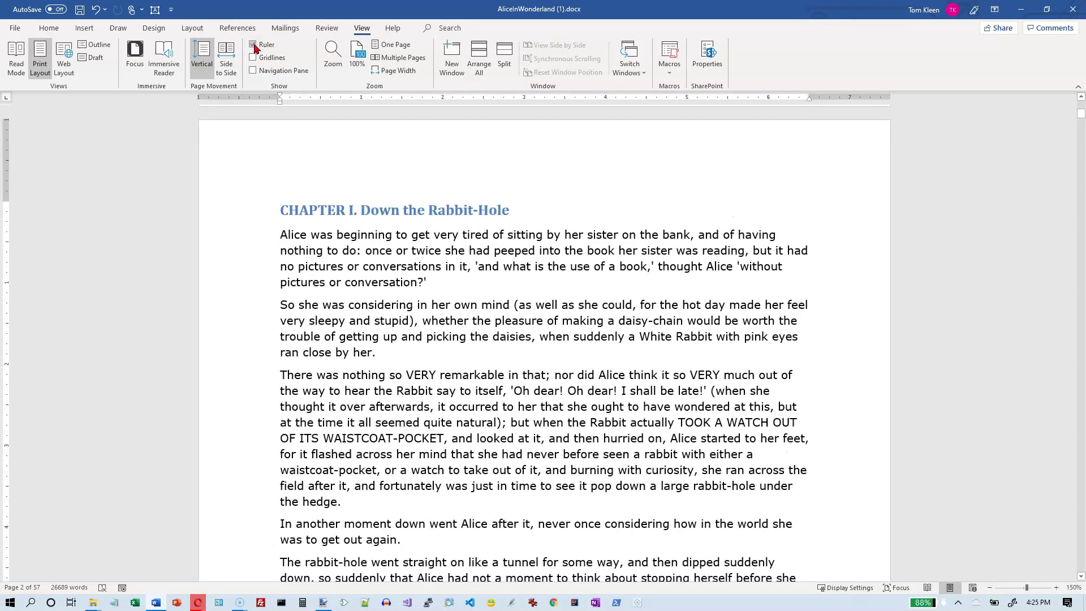
Show the formatting marks and examine the paragraph marks and space dots in the heading and opening paragraphs of Chapter I
{"action": "left_click", "coordinate": [50, 28]}
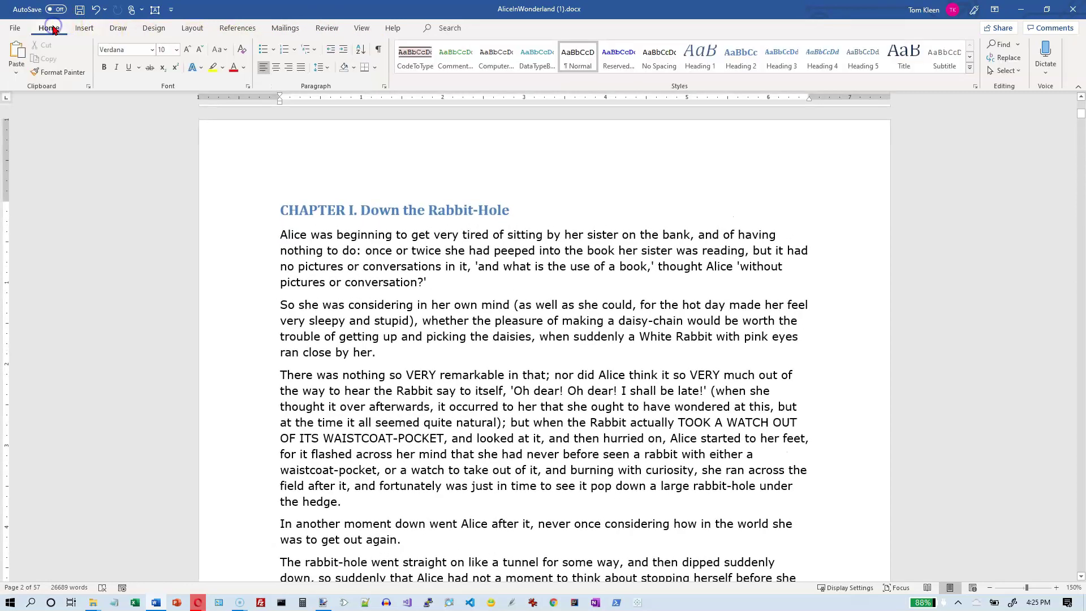
{"action": "left_click", "coordinate": [378, 51]}
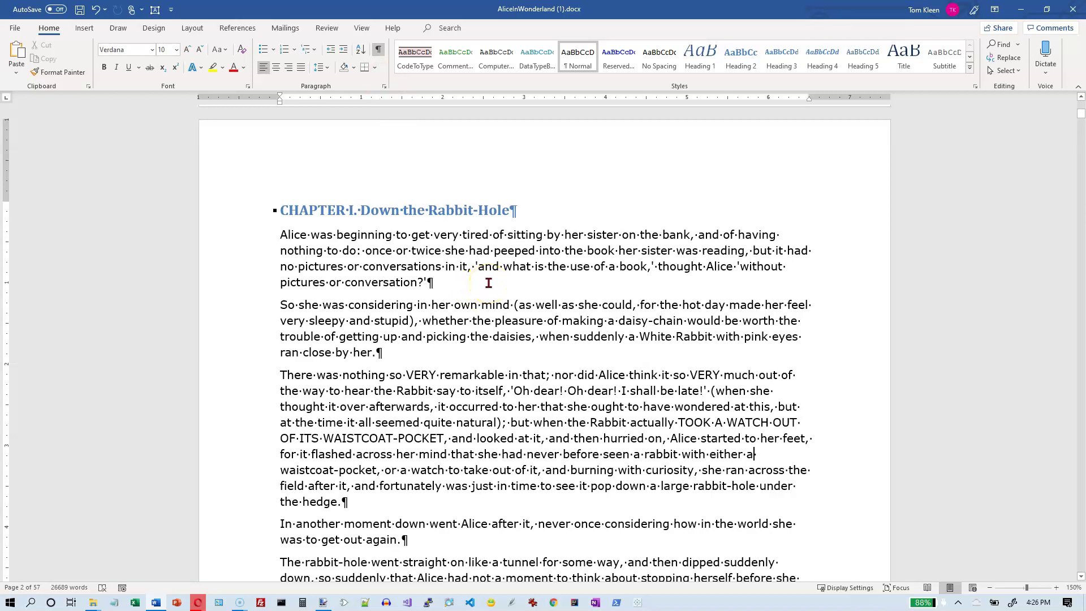
{"action": "left_click", "coordinate": [514, 214]}
{"action": "left_click", "coordinate": [487, 238]}
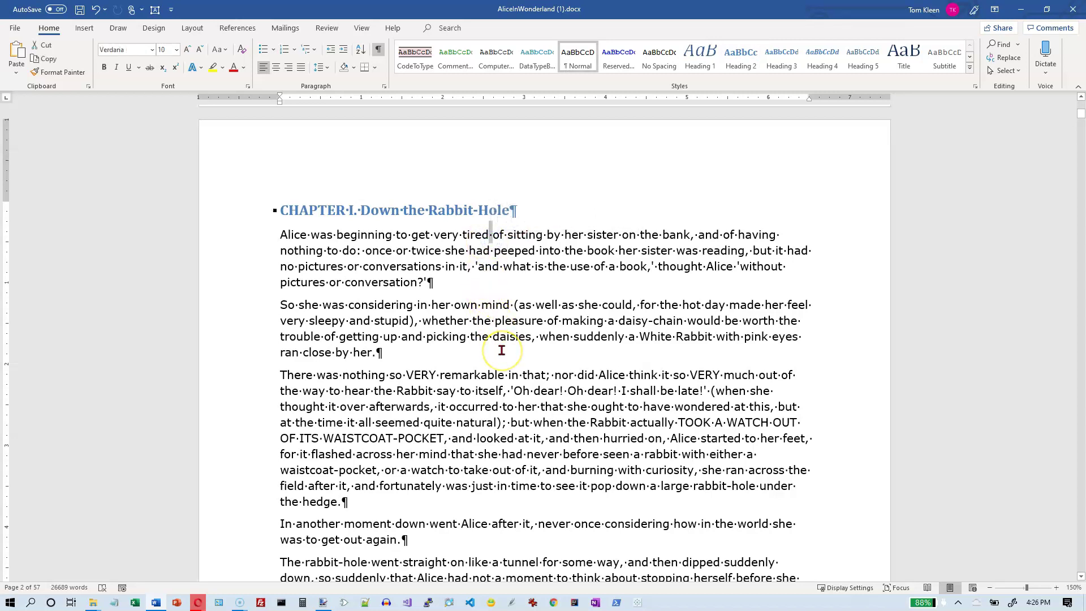
{"action": "scroll", "coordinate": [501, 350], "scroll_direction": "down", "scroll_amount": 5}
{"action": "scroll", "coordinate": [501, 350], "scroll_direction": "up", "scroll_amount": 5}
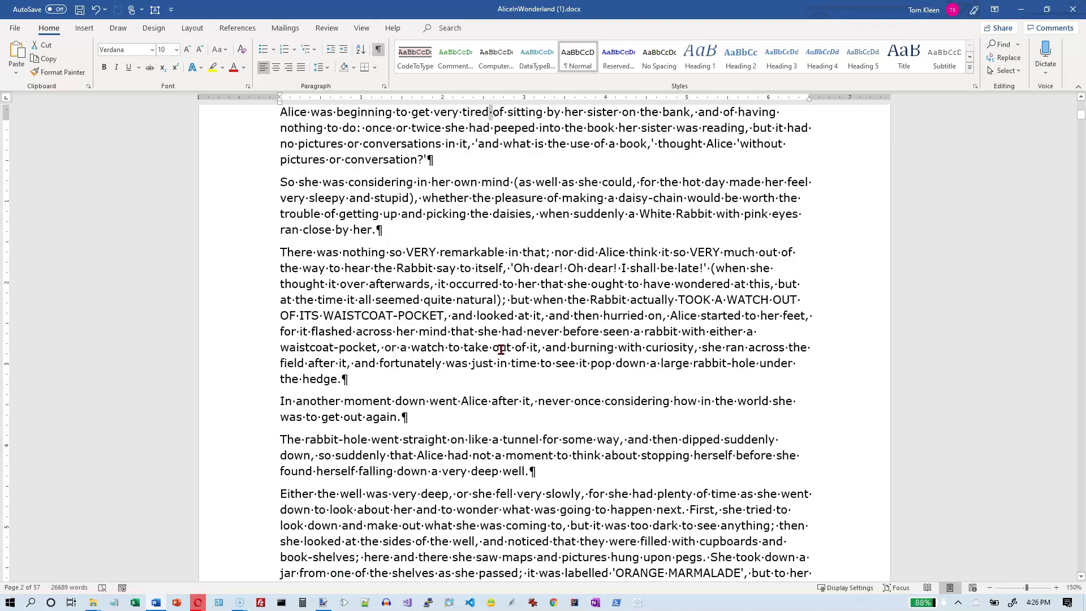
{"action": "scroll", "coordinate": [501, 351], "scroll_direction": "down", "scroll_amount": 1}
{"action": "left_click", "coordinate": [498, 344]}
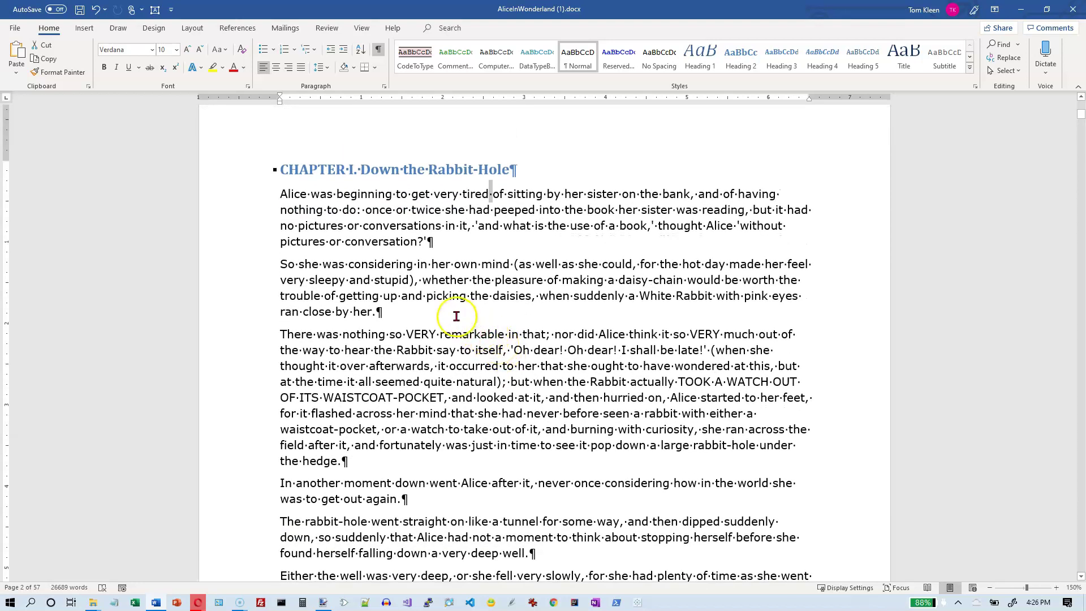
{"action": "left_click", "coordinate": [380, 55]}
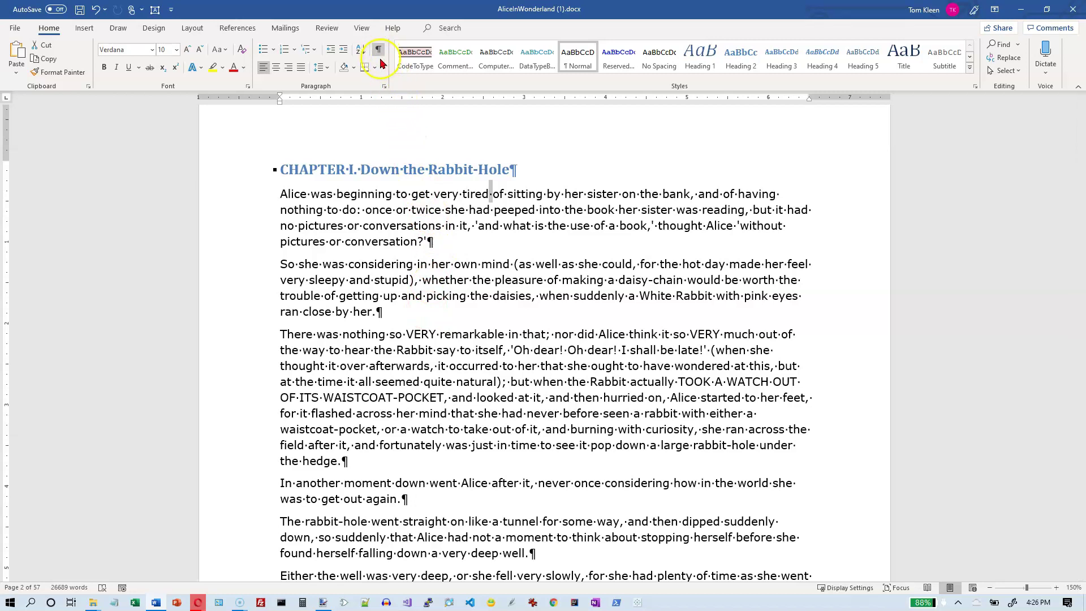
{"action": "left_click", "coordinate": [513, 172]}
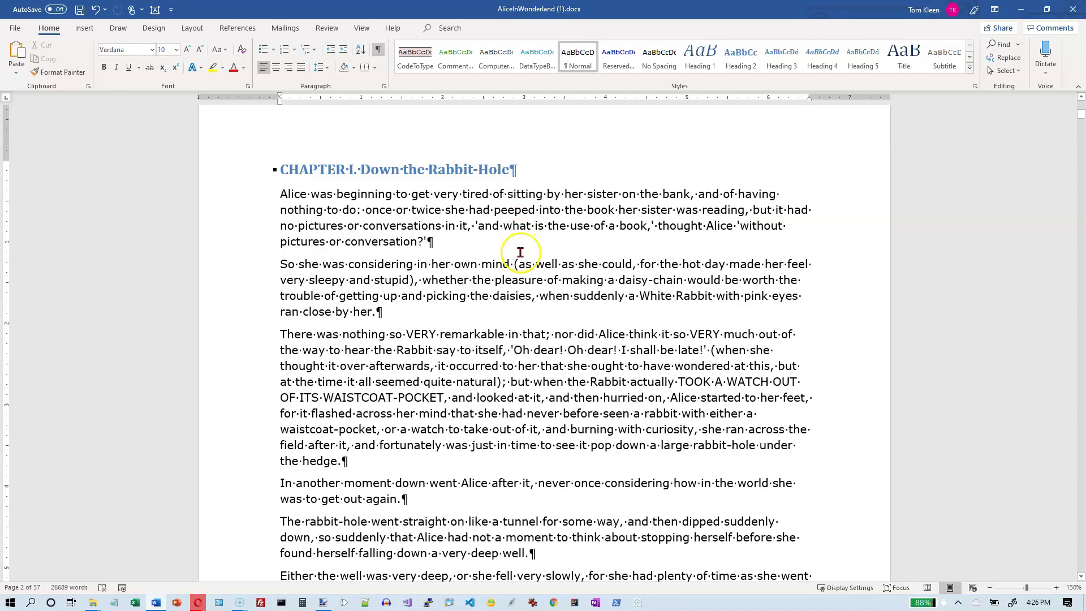
Move the right indent of Chapter I's first paragraph in to 6 inches and return it to the right margin
{"action": "left_click", "coordinate": [505, 194]}
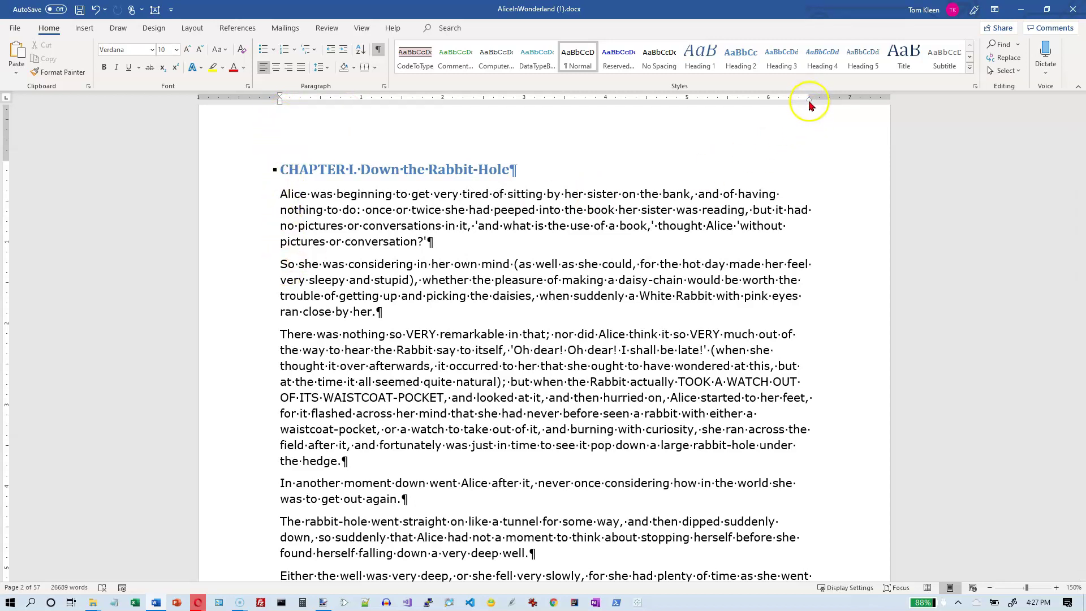
{"action": "left_click", "coordinate": [542, 211]}
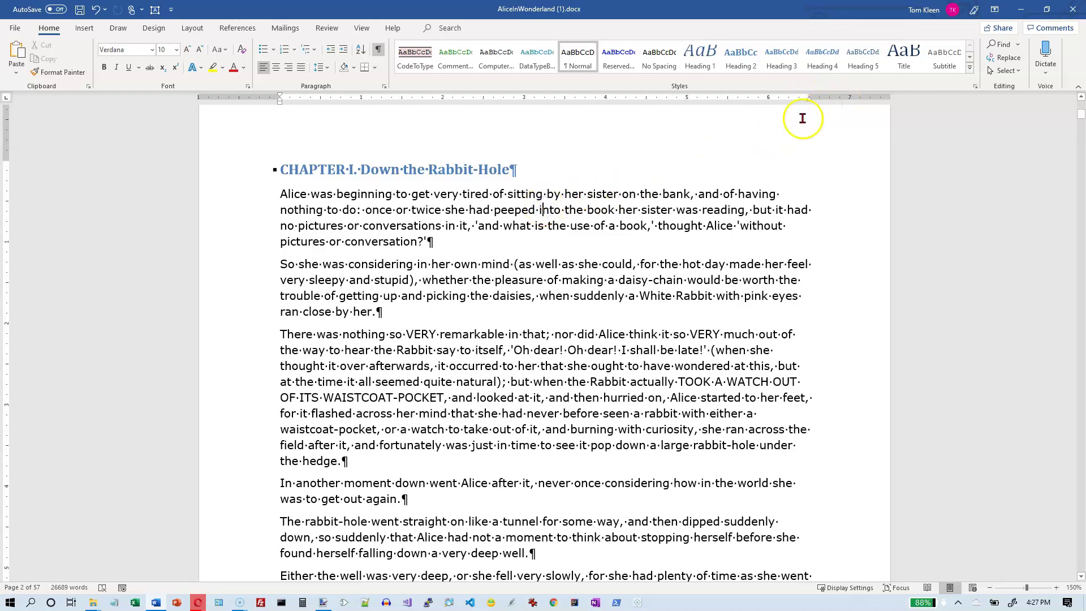
{"action": "left_click", "coordinate": [300, 211]}
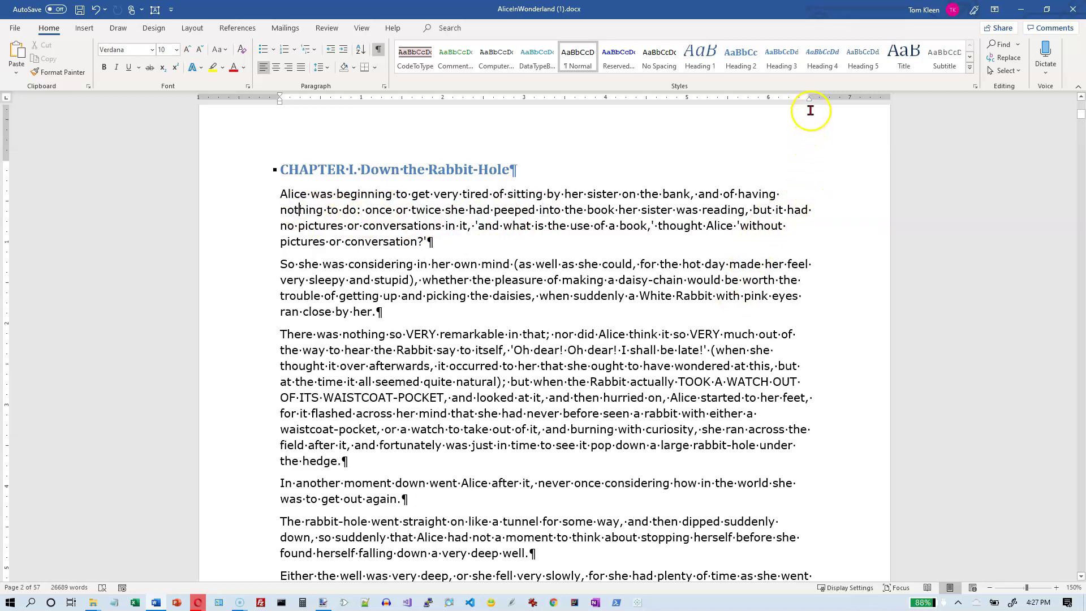
{"action": "left_click_drag", "start_coordinate": [809, 100], "coordinate": [769, 107]}
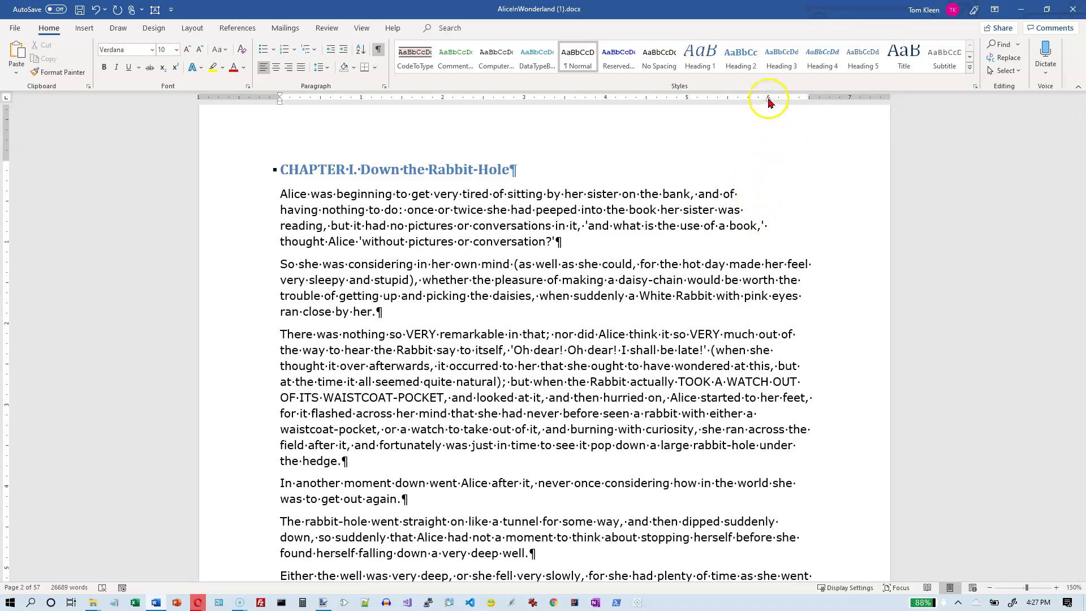
{"action": "left_click_drag", "start_coordinate": [769, 101], "coordinate": [807, 99]}
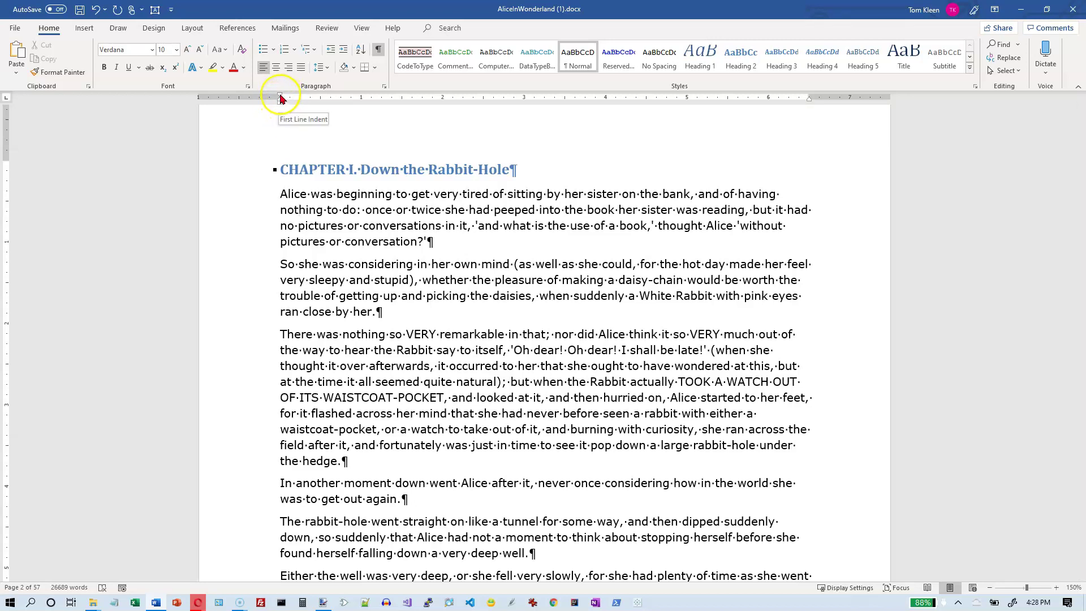
Indent the first line of Chapter I's first paragraph by 0.5 inch and move it back to the left margin
{"action": "left_click_drag", "start_coordinate": [281, 98], "coordinate": [320, 95]}
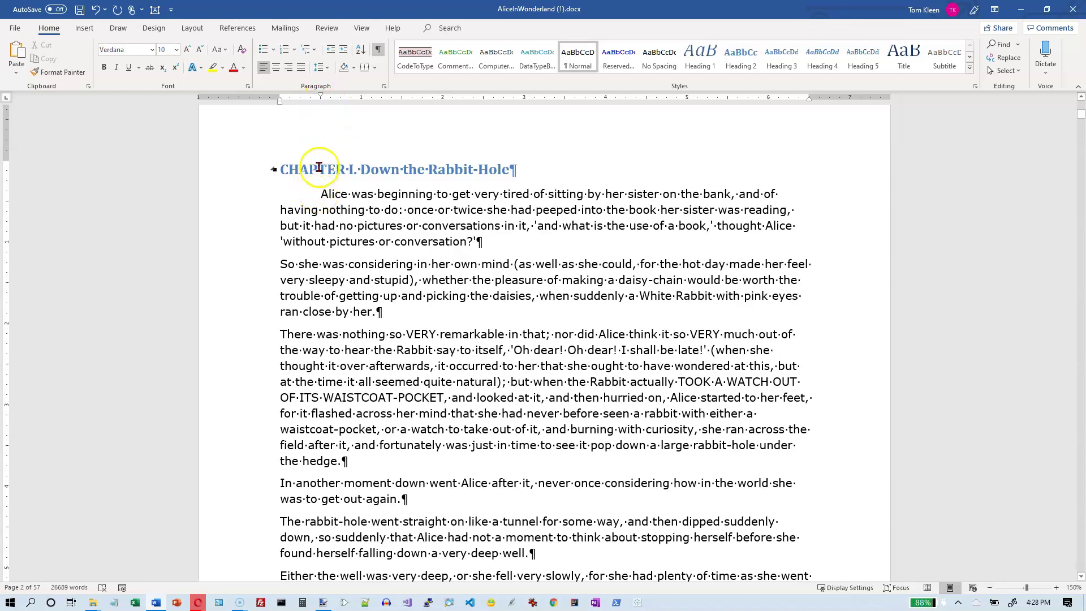
{"action": "mouse_move", "coordinate": [320, 97]}
{"action": "left_mouse_down"}
{"action": "mouse_move", "coordinate": [357, 97]}
{"action": "mouse_move", "coordinate": [283, 102]}
{"action": "left_mouse_up"}
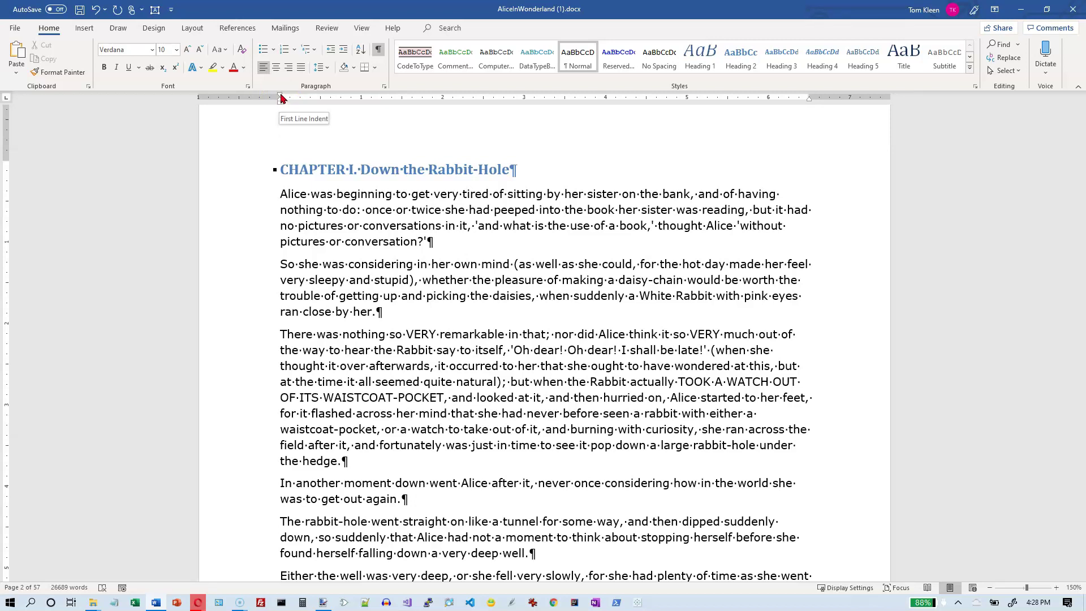
Set a 0.5-inch first-line indent and a 1-inch left indent on Chapter I's first paragraph, and return both to the left margin
{"action": "mouse_move", "coordinate": [281, 97]}
{"action": "left_mouse_down"}
{"action": "mouse_move", "coordinate": [351, 97]}
{"action": "mouse_move", "coordinate": [321, 97]}
{"action": "left_mouse_up"}
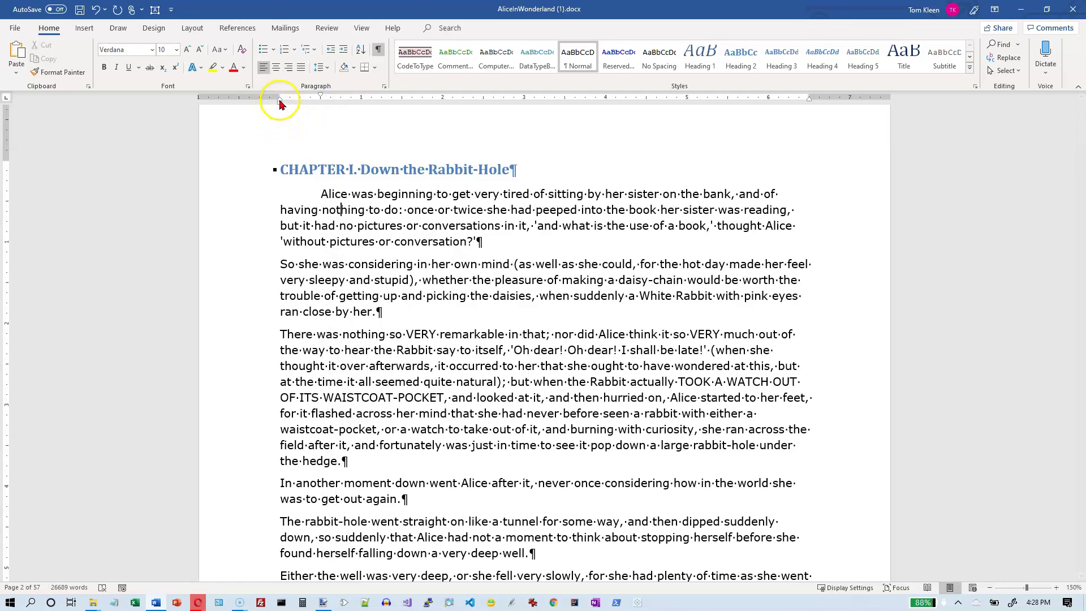
{"action": "mouse_move", "coordinate": [280, 101]}
{"action": "left_mouse_down"}
{"action": "mouse_move", "coordinate": [362, 108]}
{"action": "mouse_move", "coordinate": [281, 110]}
{"action": "left_mouse_up"}
{"action": "left_click", "coordinate": [325, 202]}
{"action": "mouse_move", "coordinate": [281, 104]}
{"action": "left_mouse_down"}
{"action": "mouse_move", "coordinate": [361, 106]}
{"action": "mouse_move", "coordinate": [281, 106]}
{"action": "left_mouse_up"}
{"action": "left_click_drag", "start_coordinate": [281, 106], "coordinate": [323, 106]}
{"action": "left_click_drag", "start_coordinate": [347, 101], "coordinate": [364, 101]}
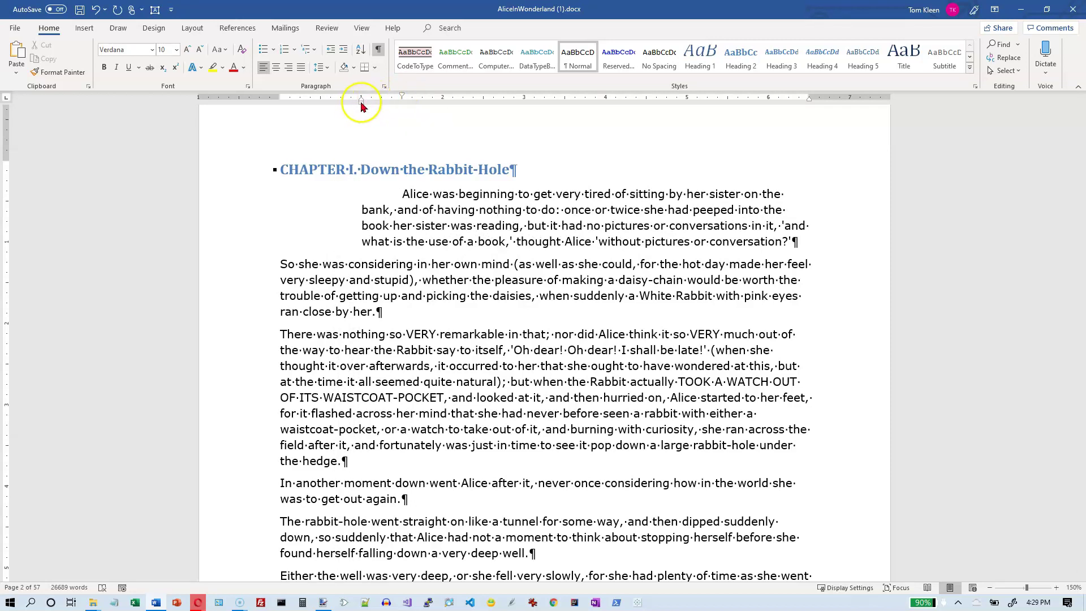
{"action": "mouse_move", "coordinate": [361, 102]}
{"action": "left_mouse_down"}
{"action": "mouse_move", "coordinate": [325, 104]}
{"action": "mouse_move", "coordinate": [413, 104]}
{"action": "mouse_move", "coordinate": [280, 99]}
{"action": "left_mouse_up"}
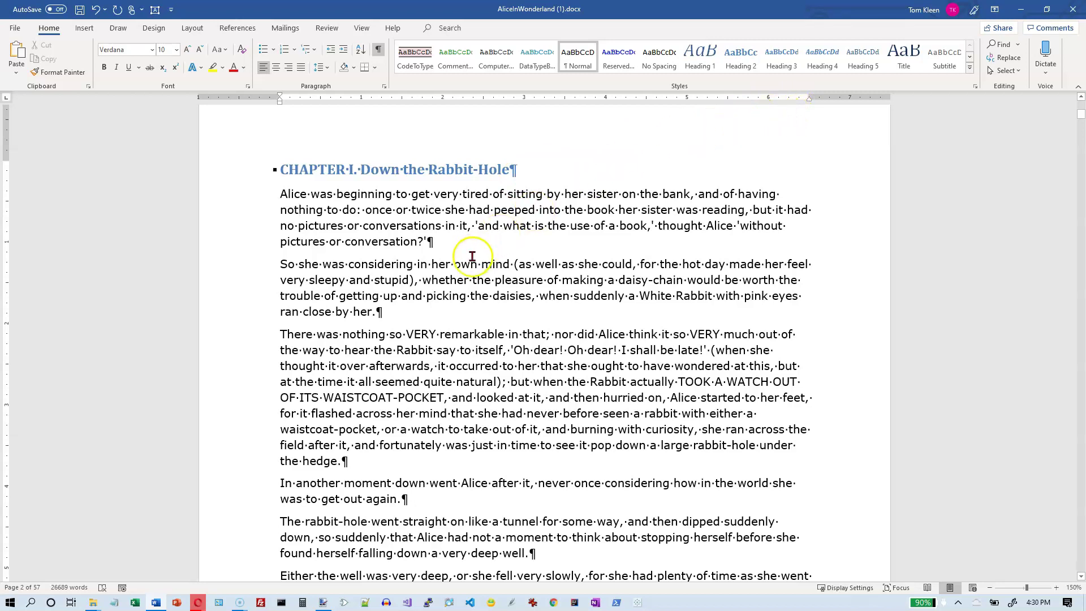
Set a 0.5-inch first-line indent and a 6-inch right indent on Chapter I's first three paragraphs, and return both to the margins
{"action": "left_click_drag", "start_coordinate": [441, 219], "coordinate": [589, 401]}
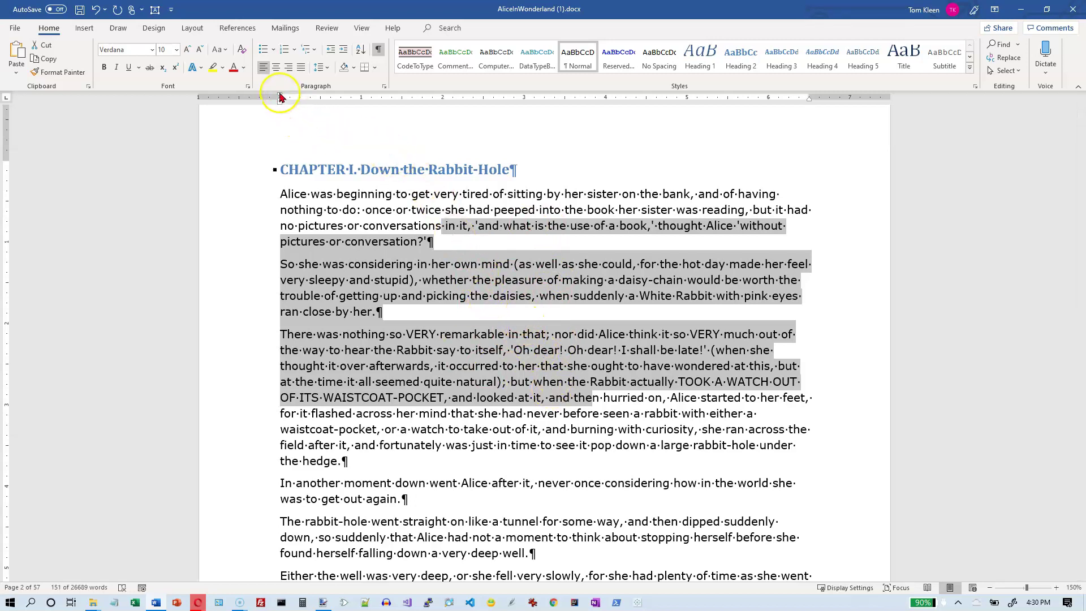
{"action": "left_click_drag", "start_coordinate": [280, 98], "coordinate": [319, 97]}
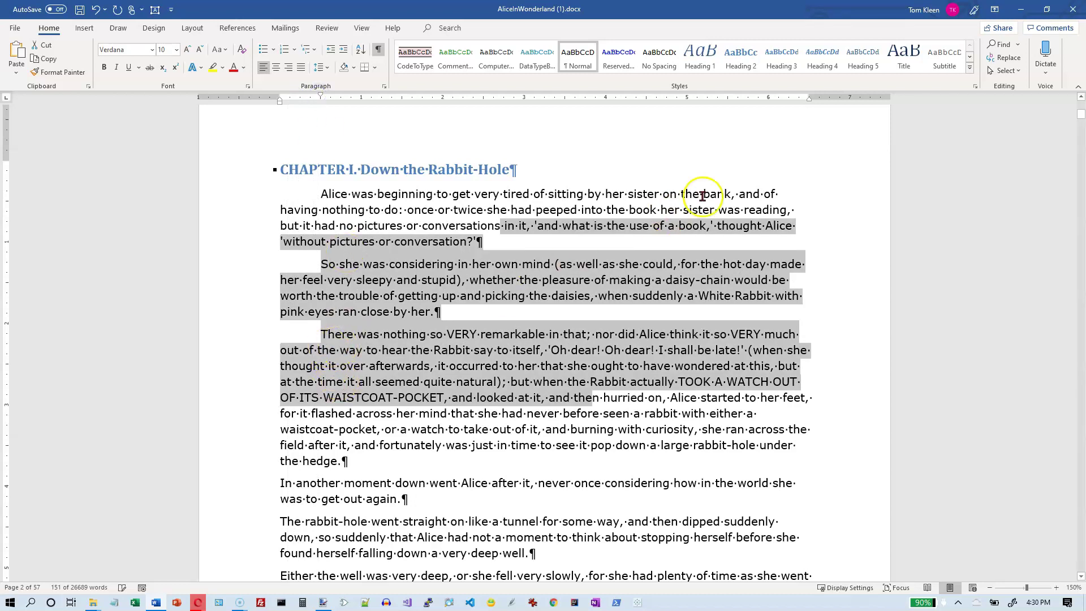
{"action": "left_click_drag", "start_coordinate": [809, 99], "coordinate": [769, 101]}
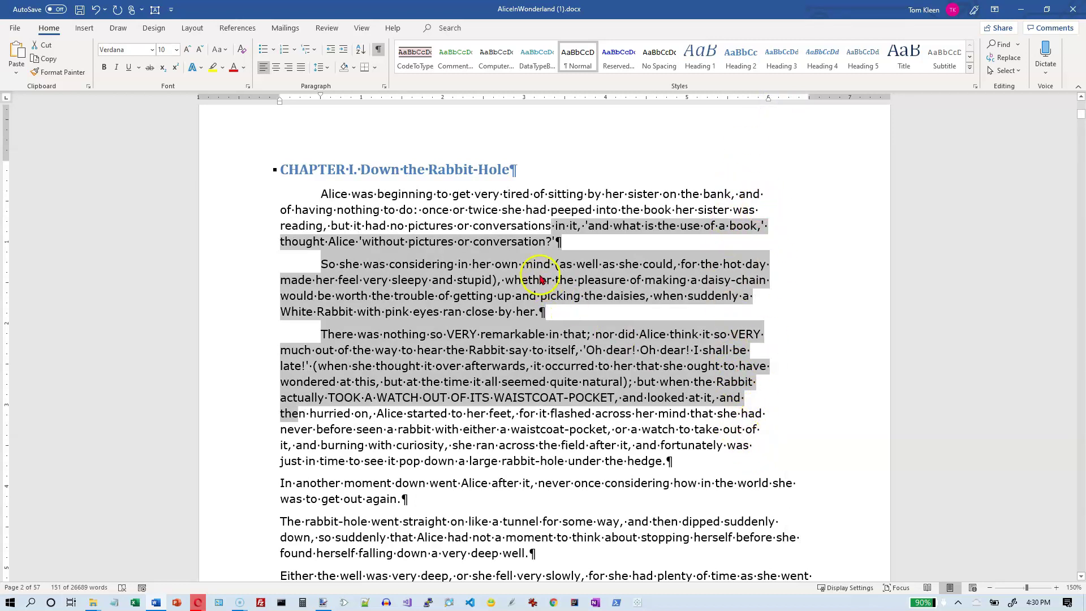
{"action": "left_click_drag", "start_coordinate": [770, 100], "coordinate": [809, 98]}
{"action": "left_click_drag", "start_coordinate": [321, 98], "coordinate": [281, 98]}
Increase the left indent of Chapter I's first paragraph in half-inch increments to 2.5 inches
{"action": "left_click", "coordinate": [455, 219]}
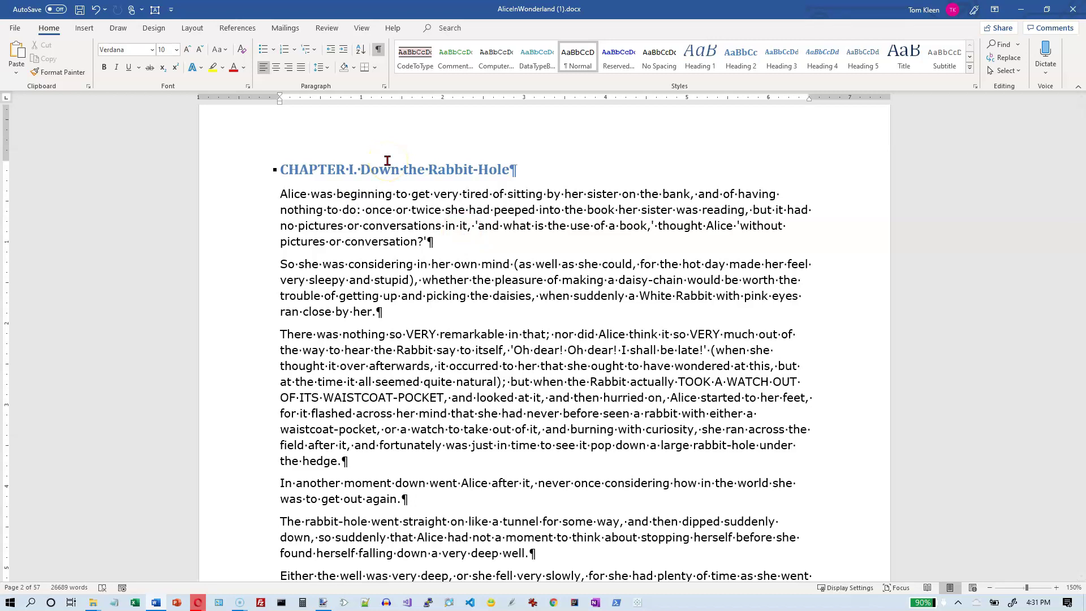
{"action": "key", "text": "ctrl+m"}
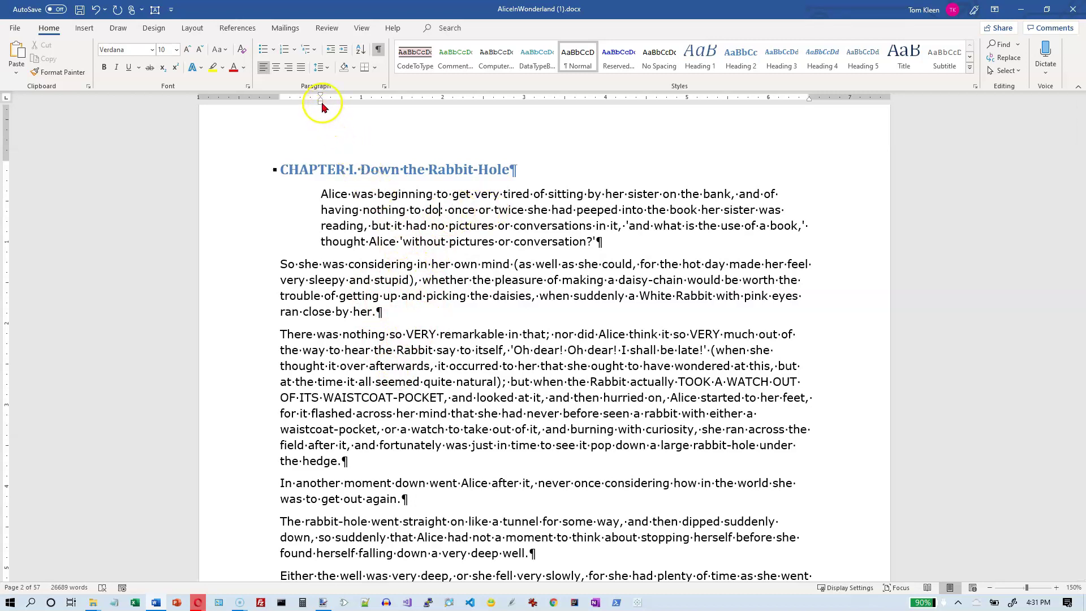
{"action": "left_click", "coordinate": [436, 212]}
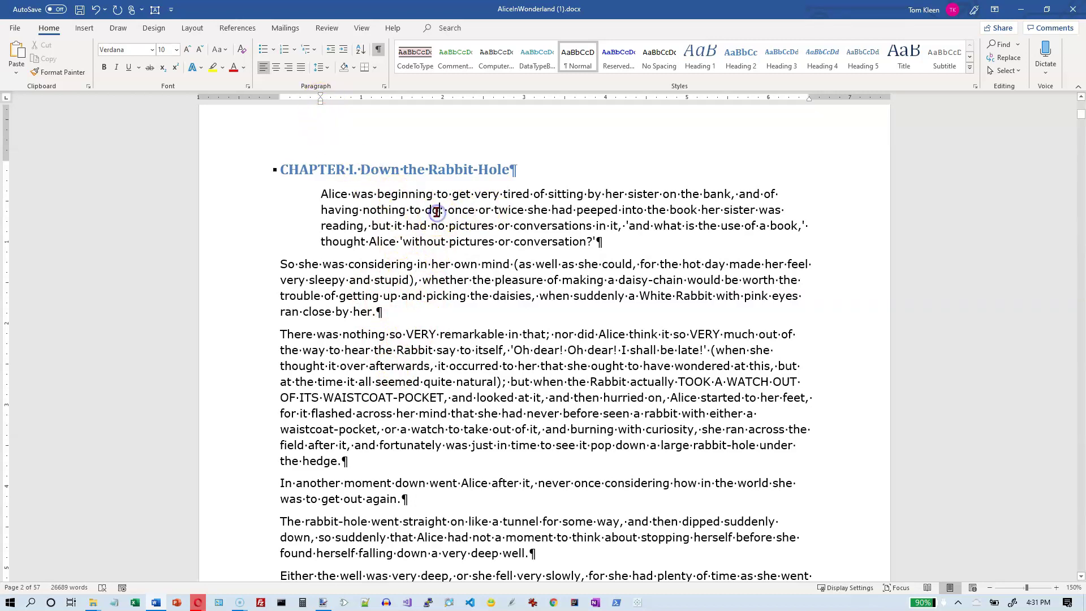
{"action": "key", "text": "ctrl+m"}
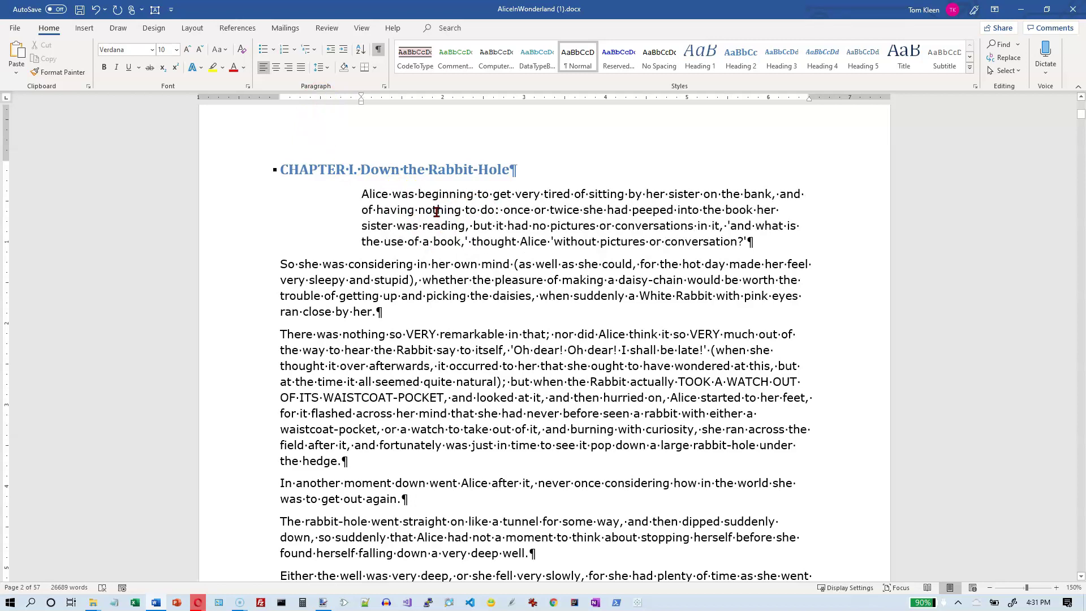
{"action": "key", "text": "ctrl+m"}
{"action": "key", "text": "ctrl+m"}
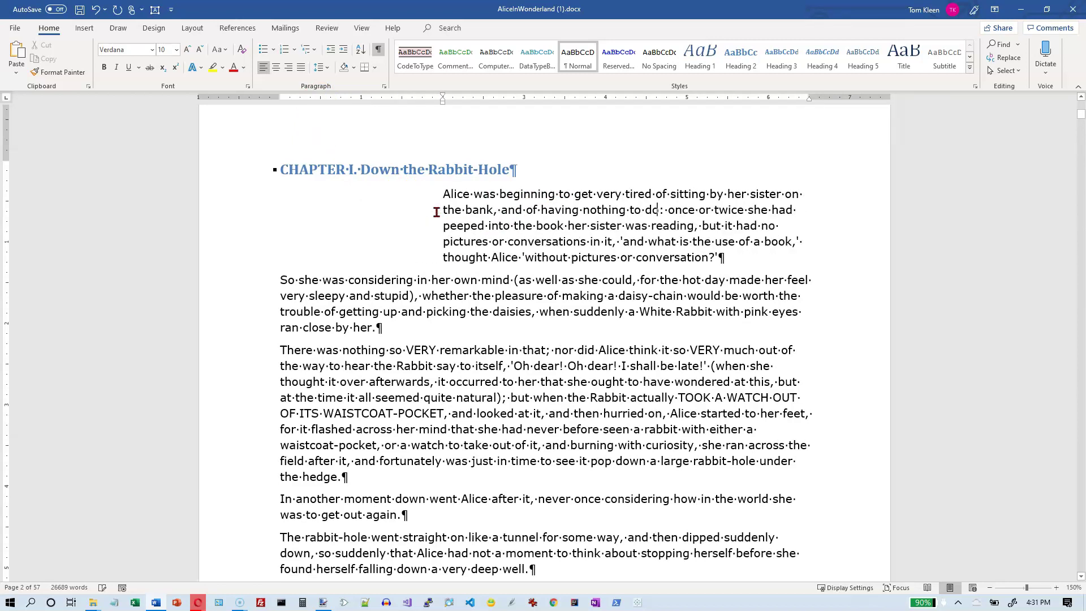
{"action": "key", "text": "ctrl+m"}
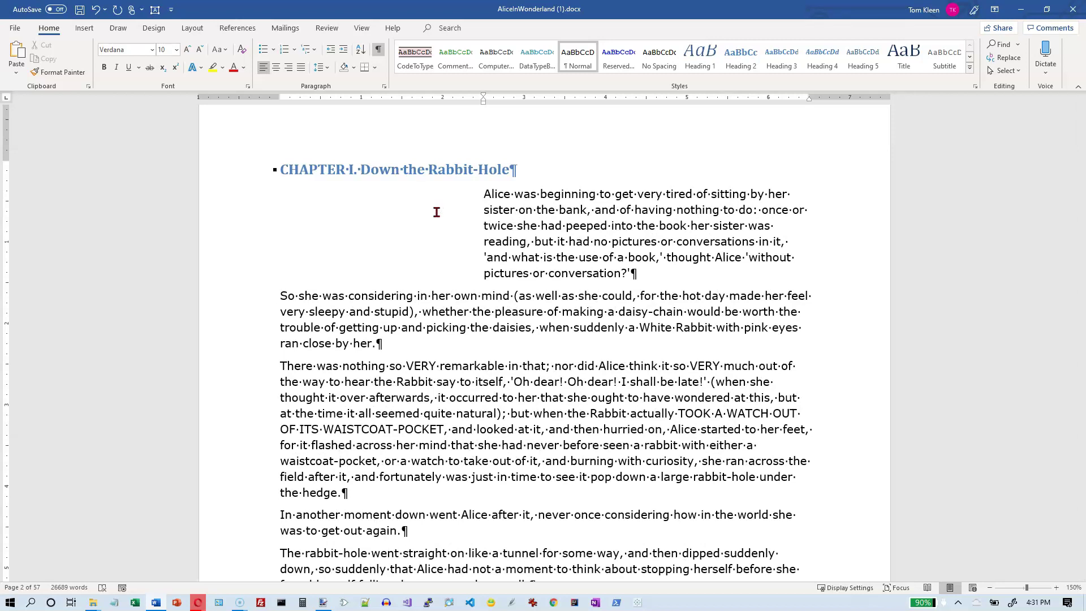
Decrease the left indent of Chapter I's first paragraph in half-inch increments back to the left margin
{"action": "key", "text": "ctrl+shift+m"}
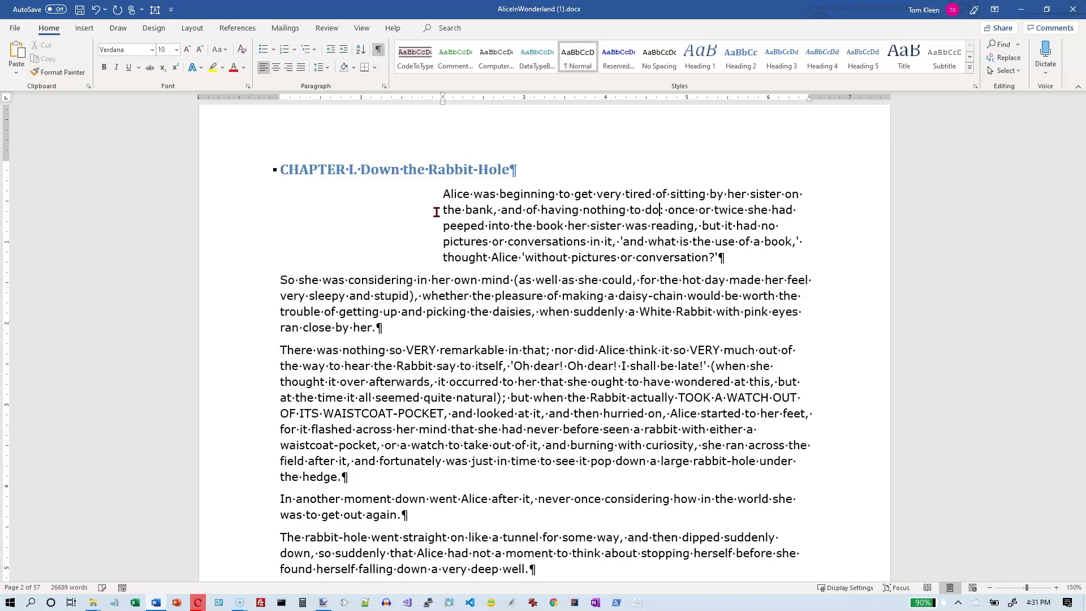
{"action": "key", "text": "ctrl+shift+m"}
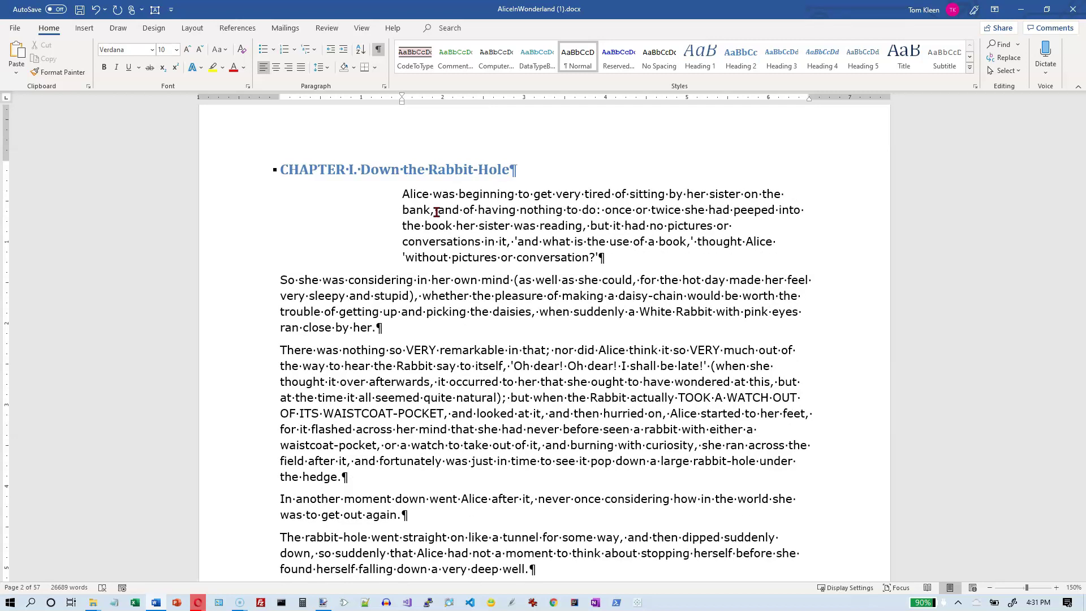
{"action": "key", "text": "ctrl+shift+m"}
{"action": "key", "text": "ctrl+shift+m"}
{"action": "key", "text": "ctrl+shift+m"}
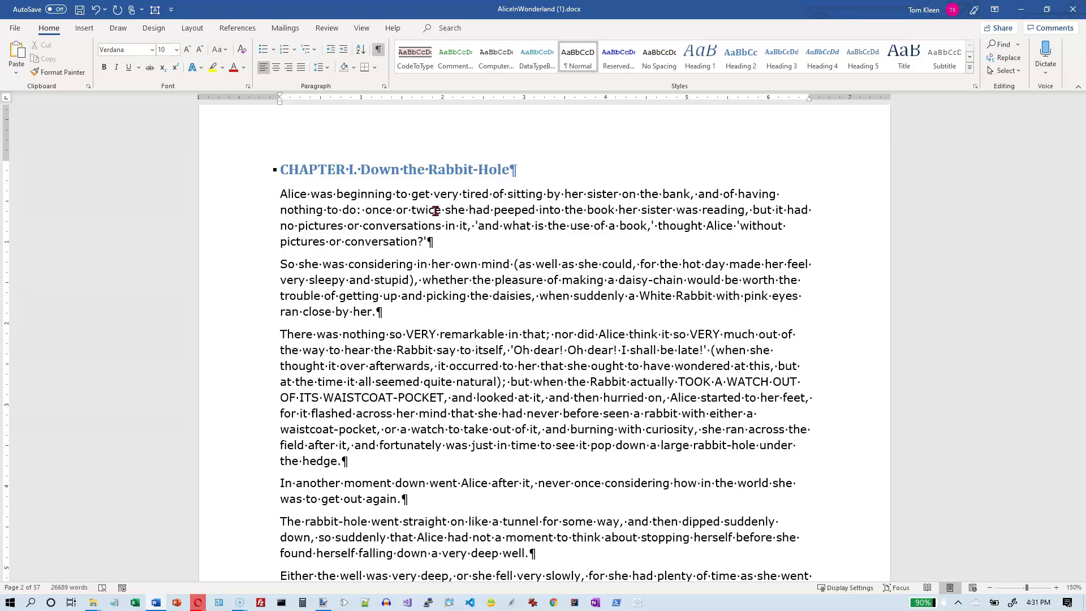
Apply a 0.5-inch hanging indent to Chapter I's first paragraph and examine how its first line starts outside the remaining lines
{"action": "key", "text": "ctrl+t"}
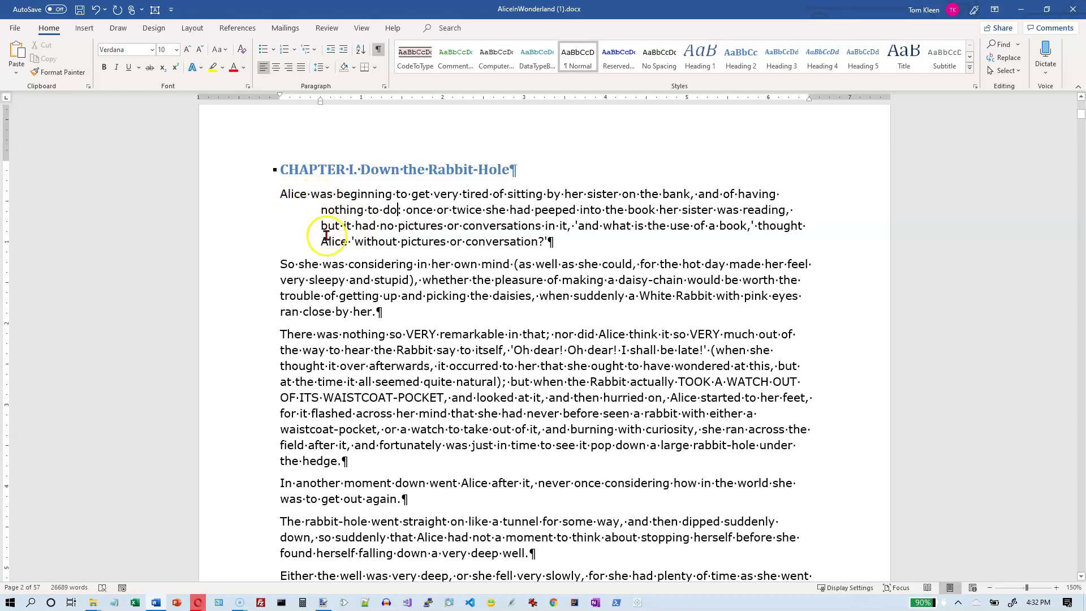
{"action": "left_click_drag", "start_coordinate": [281, 194], "coordinate": [321, 193]}
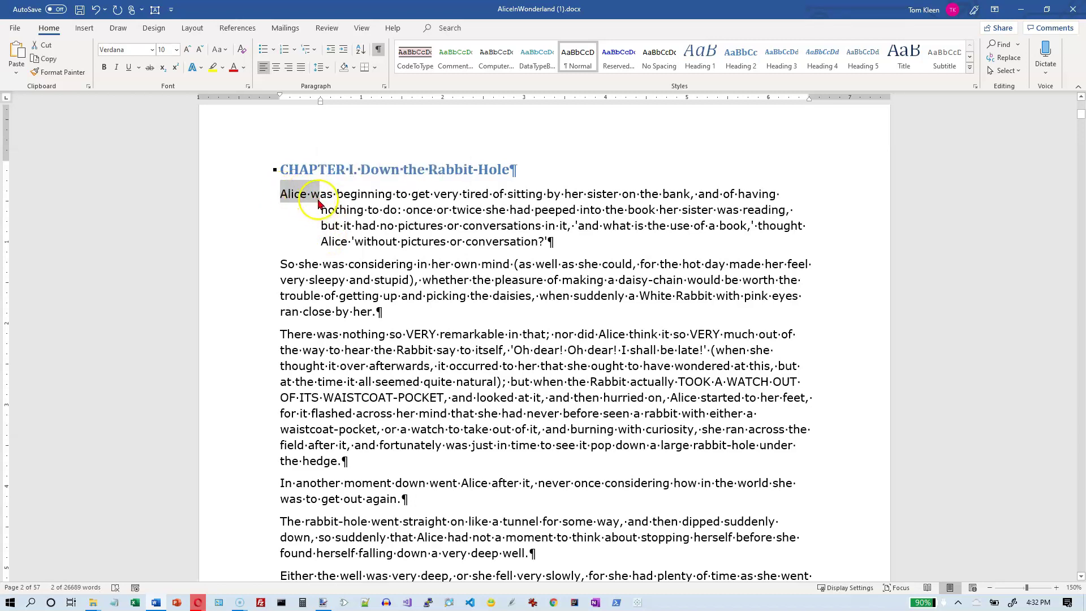
{"action": "left_click", "coordinate": [320, 195]}
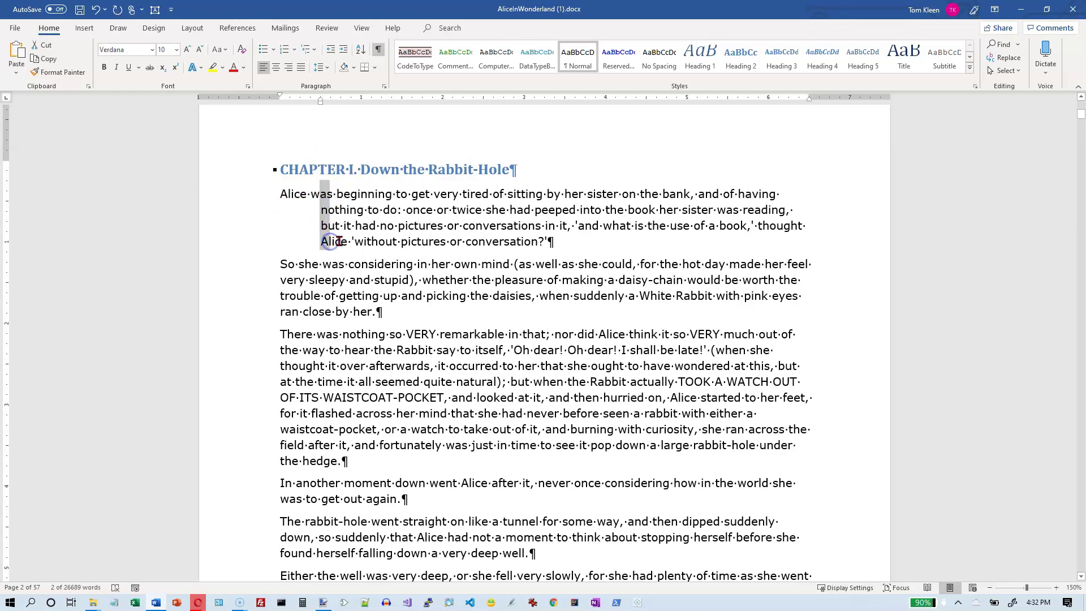
{"action": "left_click", "coordinate": [277, 196]}
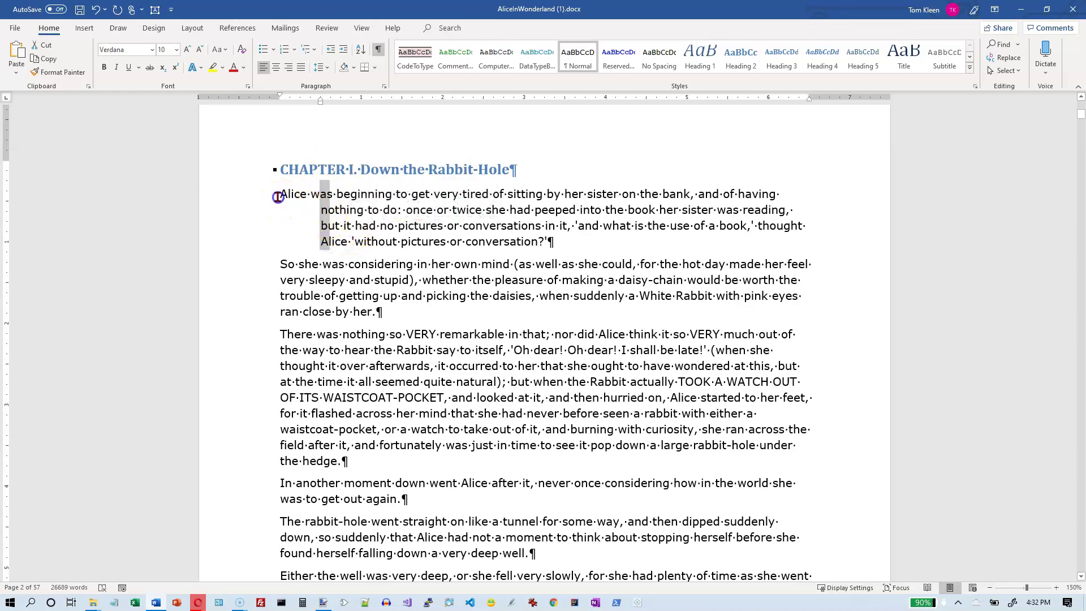
{"action": "left_click_drag", "start_coordinate": [280, 196], "coordinate": [311, 196]}
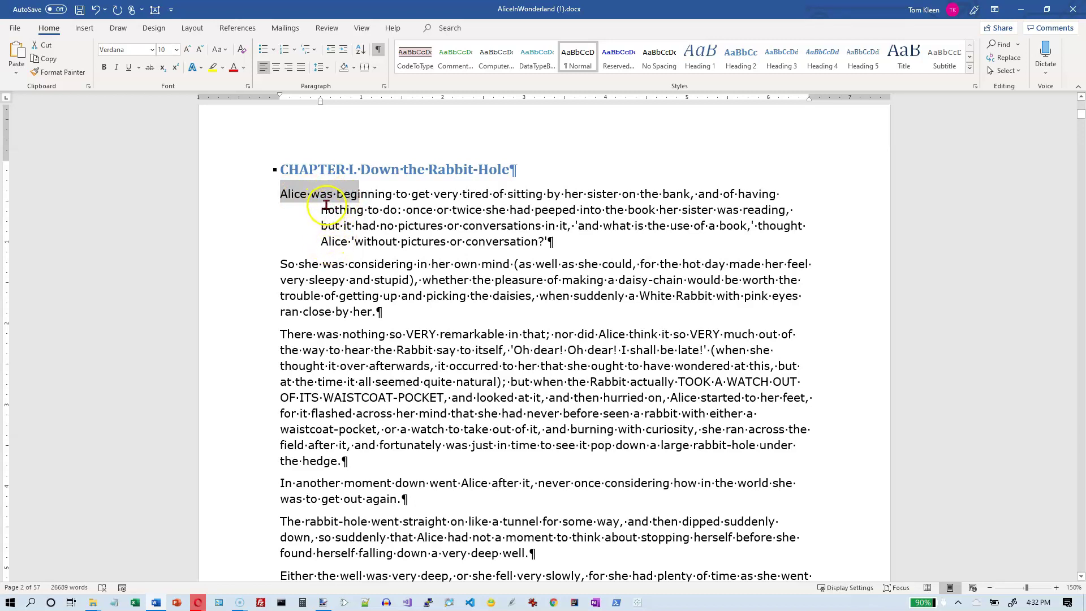
{"action": "left_click", "coordinate": [358, 195]}
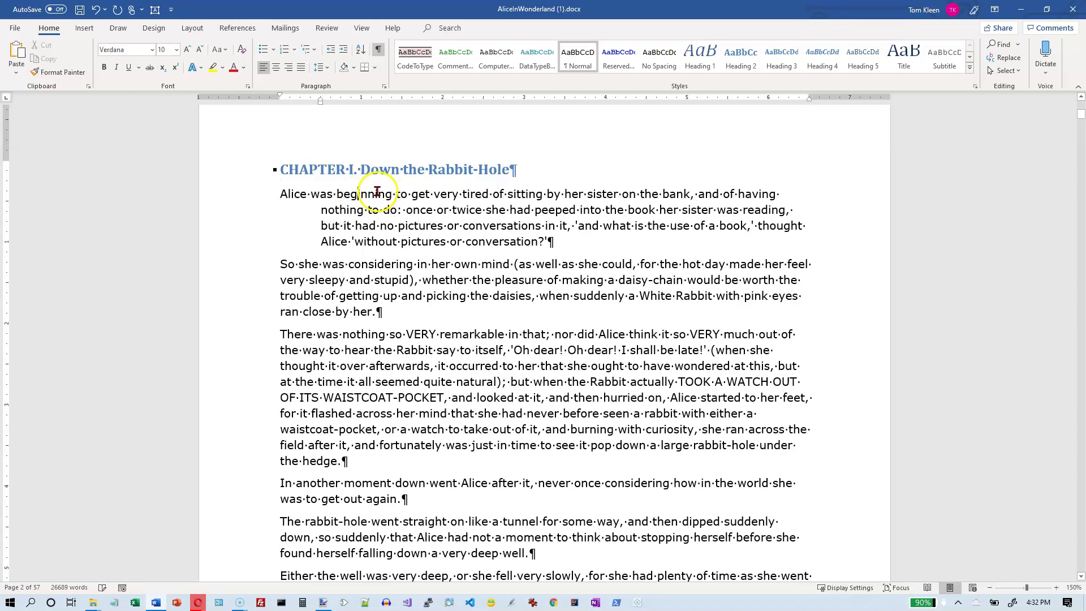
Increase the first paragraph's hanging indent to 1.5 inches and undo all of its hanging indents
{"action": "key", "text": "ctrl+t"}
{"action": "key", "text": "ctrl+t"}
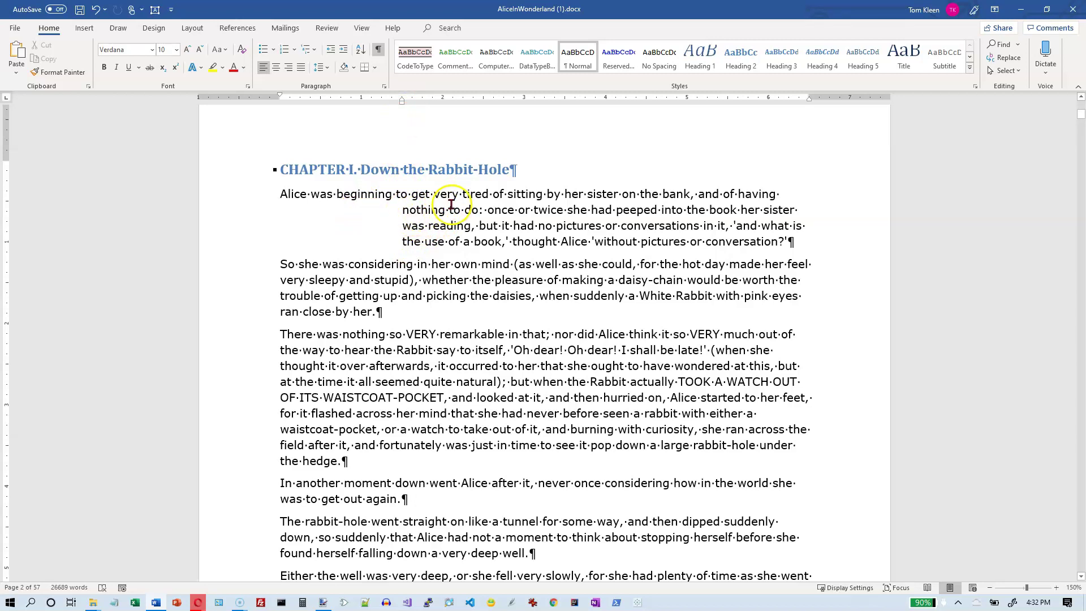
{"action": "key", "text": "ctrl+z"}
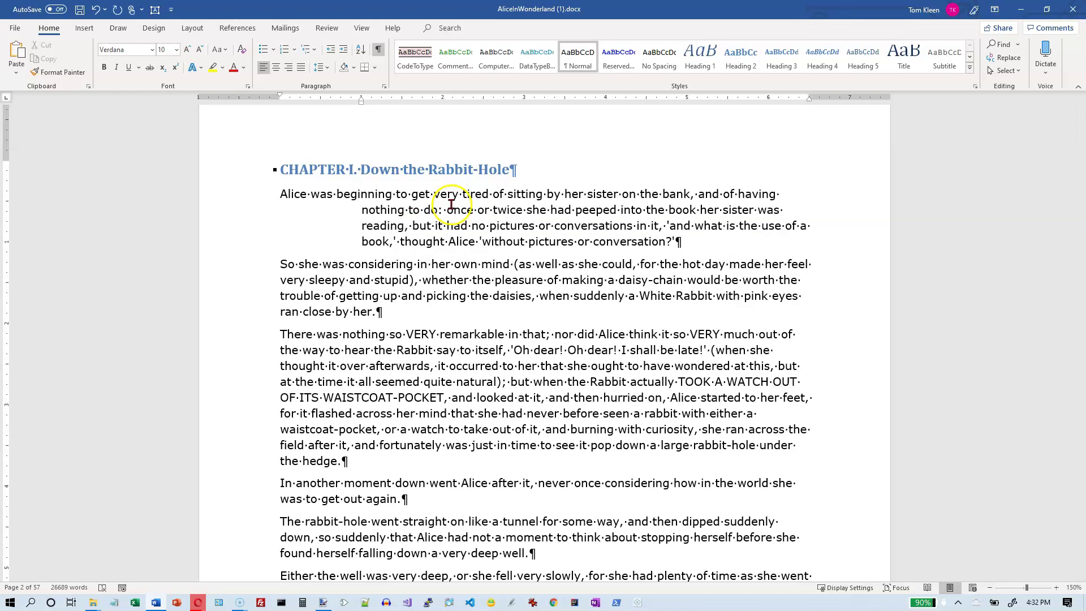
{"action": "key", "text": "ctrl+z"}
{"action": "key", "text": "ctrl+z"}
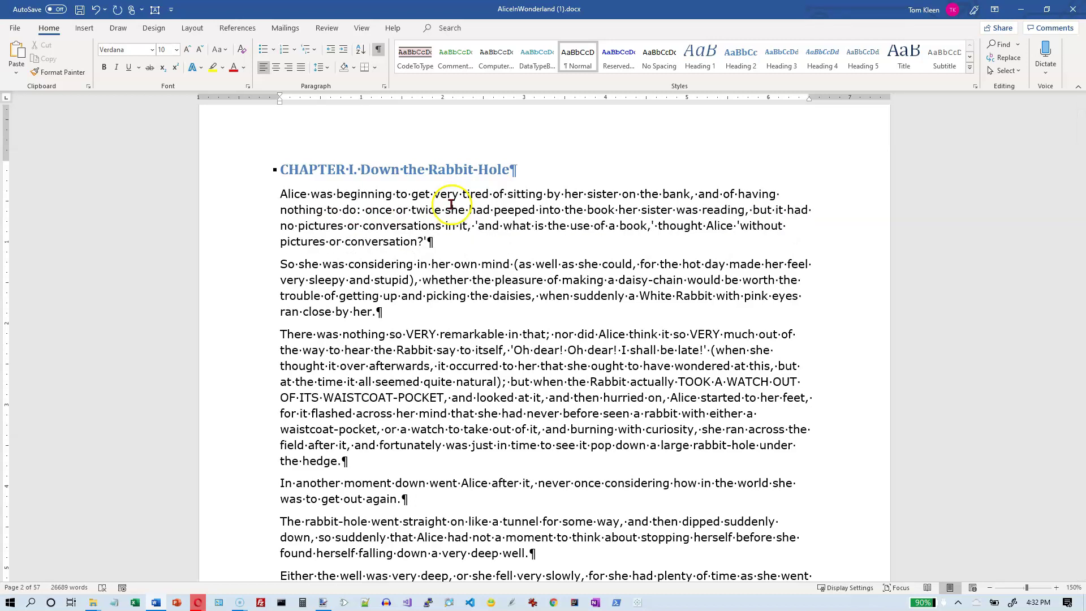